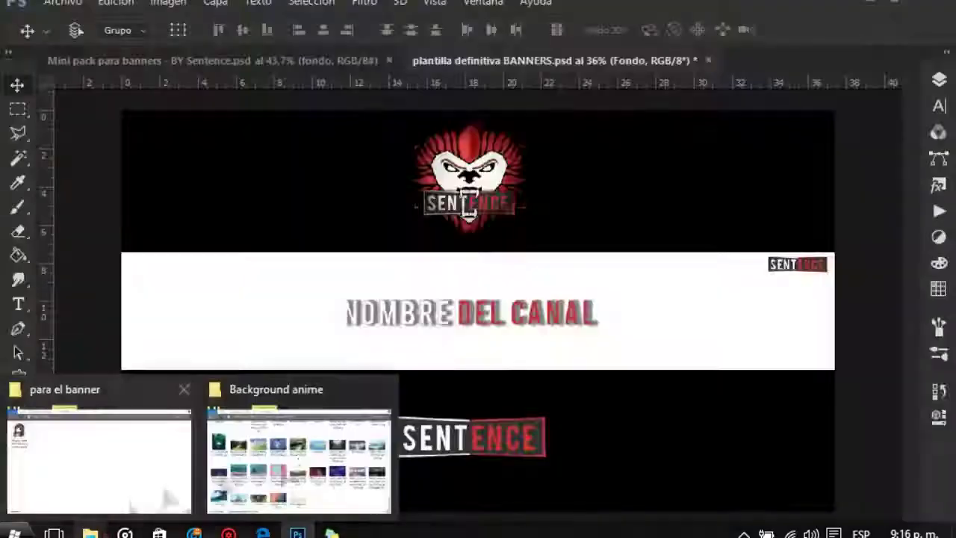
# - Try candidate background images on the banner, cancelling one and committing another
pyautogui.click(298, 461)
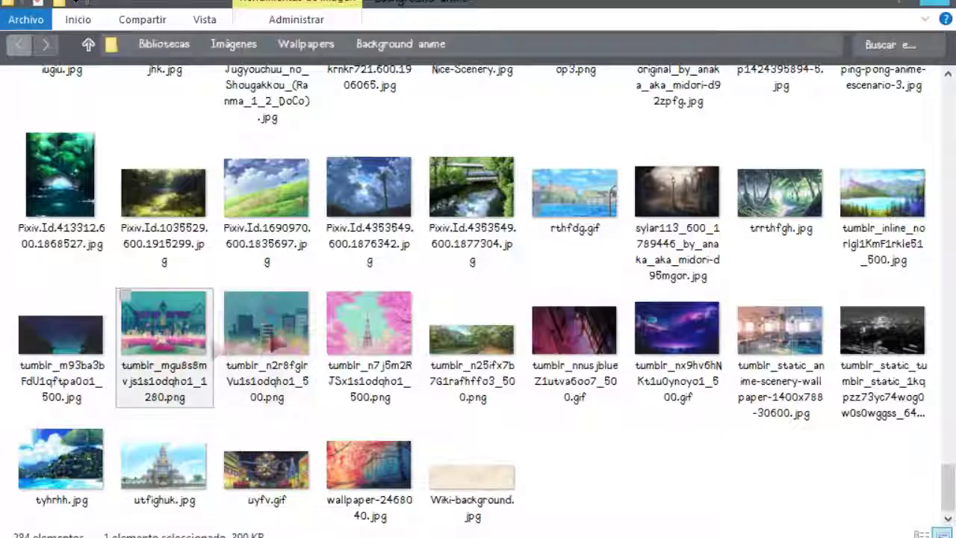
pyautogui.moveTo(265, 343); pyautogui.dragTo(472, 325)
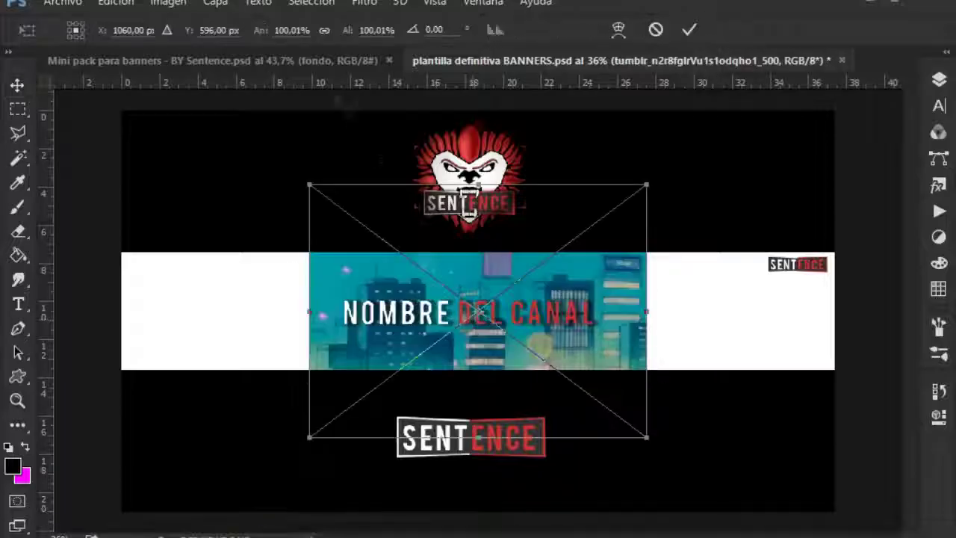
pyautogui.press('Escape')
pyautogui.hotkey('alt', 'Tab')
pyautogui.moveTo(171, 321); pyautogui.dragTo(339, 328)
pyautogui.click(687, 30)
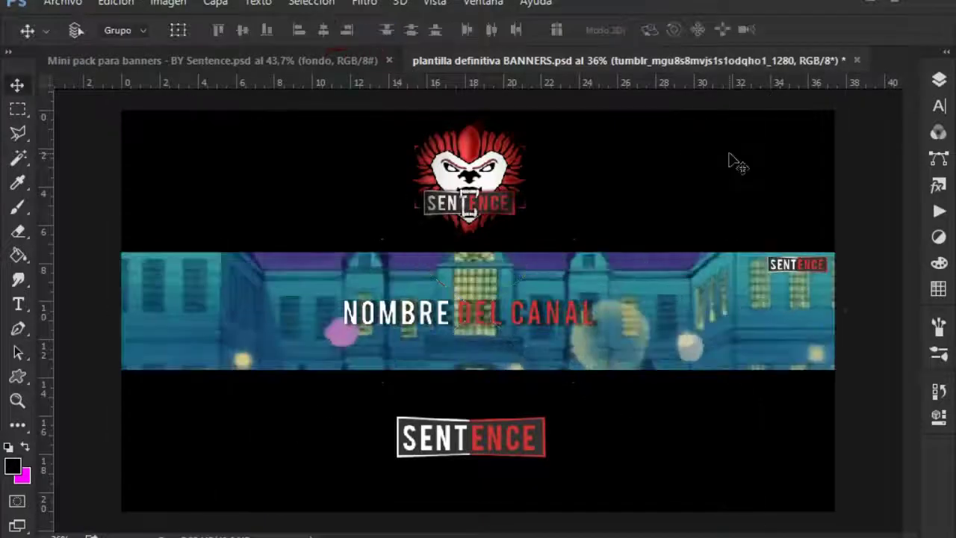
# - Place the hku image enlarged across the banner, then undo it
pyautogui.click(298, 448)
pyautogui.scroll(2, 586, 258)
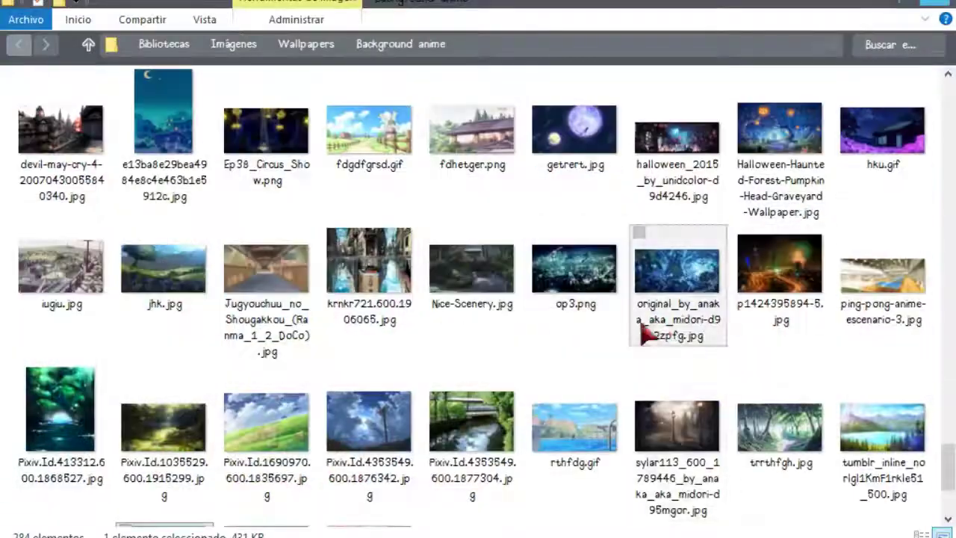
pyautogui.scroll(3, 646, 326)
pyautogui.moveTo(881, 396); pyautogui.dragTo(469, 209)
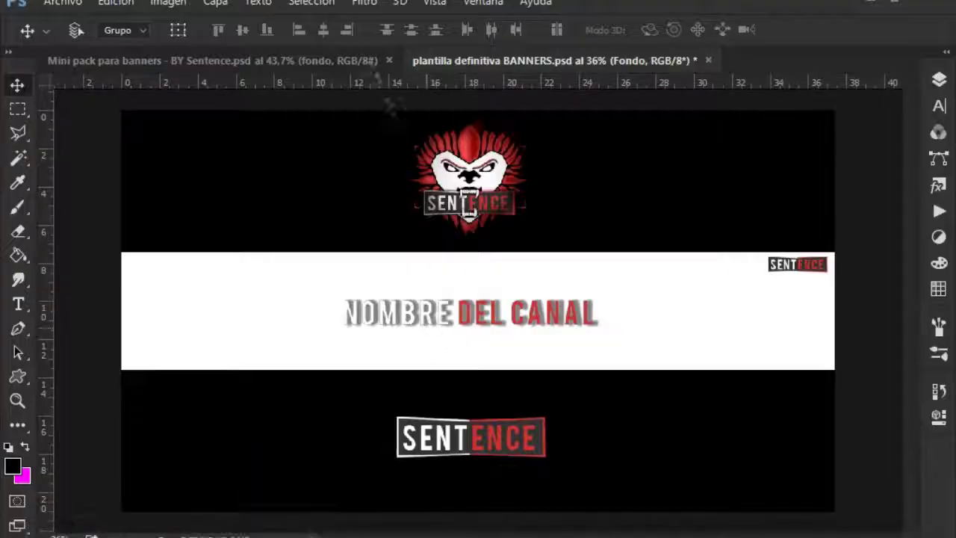
pyautogui.moveTo(348, 29); pyautogui.dragTo(459, 37)
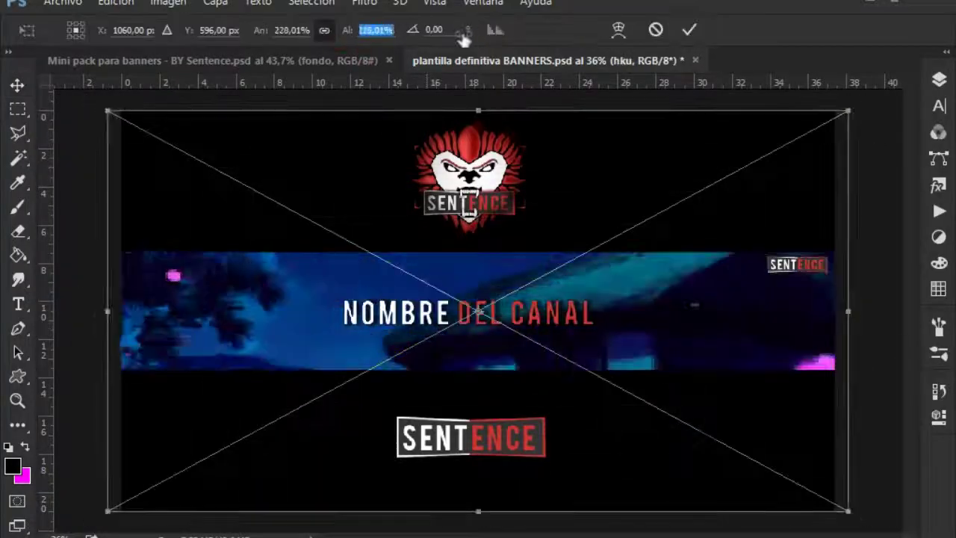
pyautogui.click(687, 29)
pyautogui.hotkey('ctrl', 'z')
# - Place Backgrounds anime (100) behind the text, scaled to 270% to cover the strip
pyautogui.hotkey('alt', 'Tab')
pyautogui.scroll(3, 572, 384)
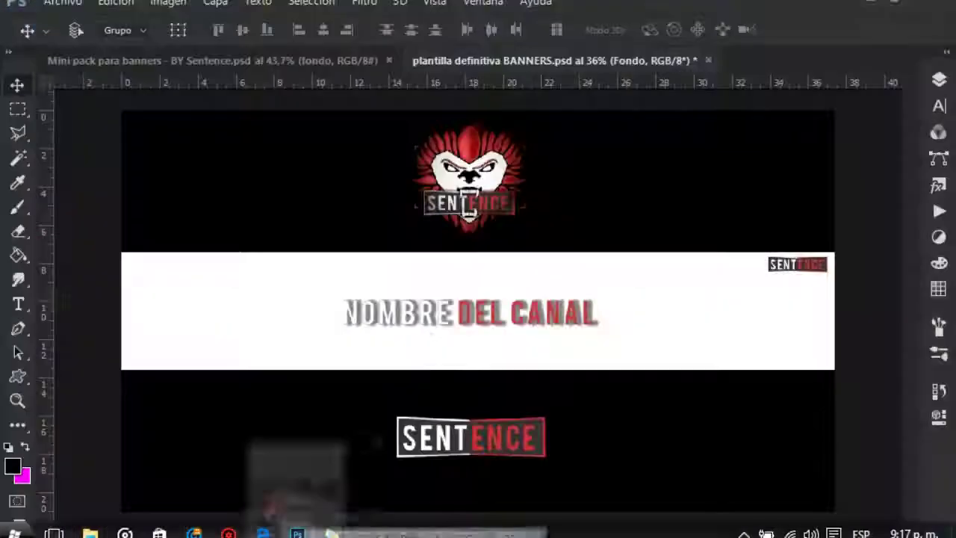
pyautogui.moveTo(780, 225); pyautogui.dragTo(478, 311)
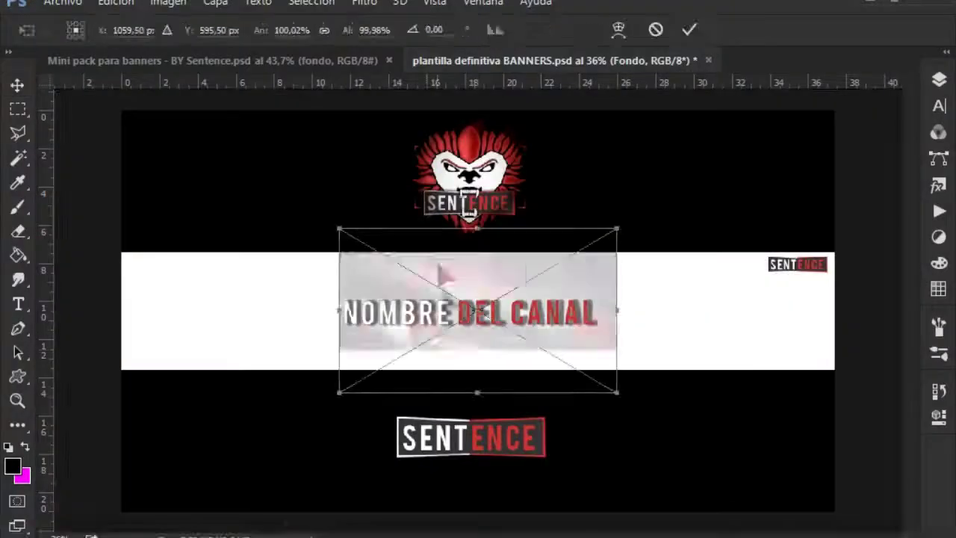
pyautogui.moveTo(387, 39); pyautogui.dragTo(495, 31)
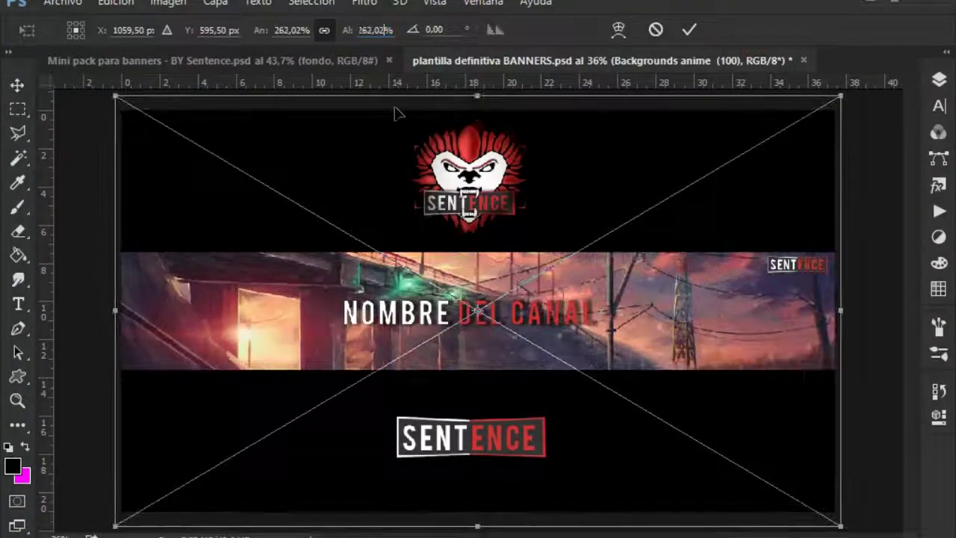
pyautogui.write('2')
pyautogui.write('70')
pyautogui.press('Return')
pyautogui.press('Return')
pyautogui.click(939, 80)
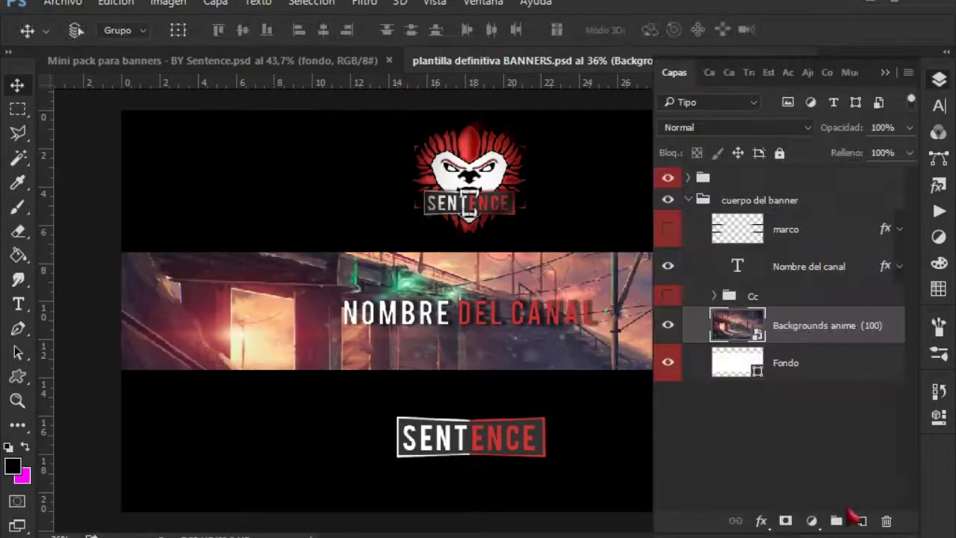
# - Hide the Nombre del canal text layer and show the marco frame layer
pyautogui.press('F7')
pyautogui.press('F7')
pyautogui.click(668, 266)
pyautogui.click(668, 228)
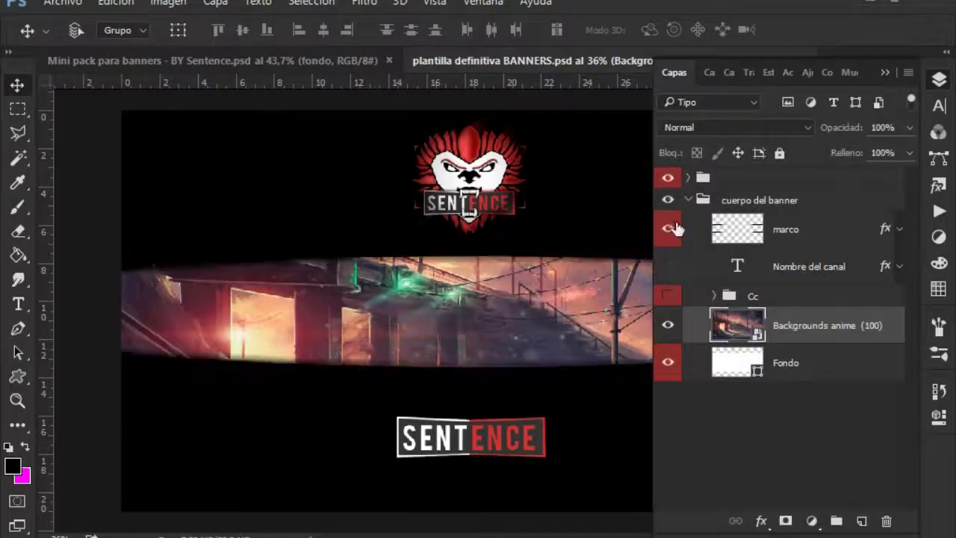
# - Place the chibi girl PNG in the banner centre, shrunk and tilted to fit
pyautogui.click(95, 530)
pyautogui.moveTo(60, 127); pyautogui.dragTo(478, 311)
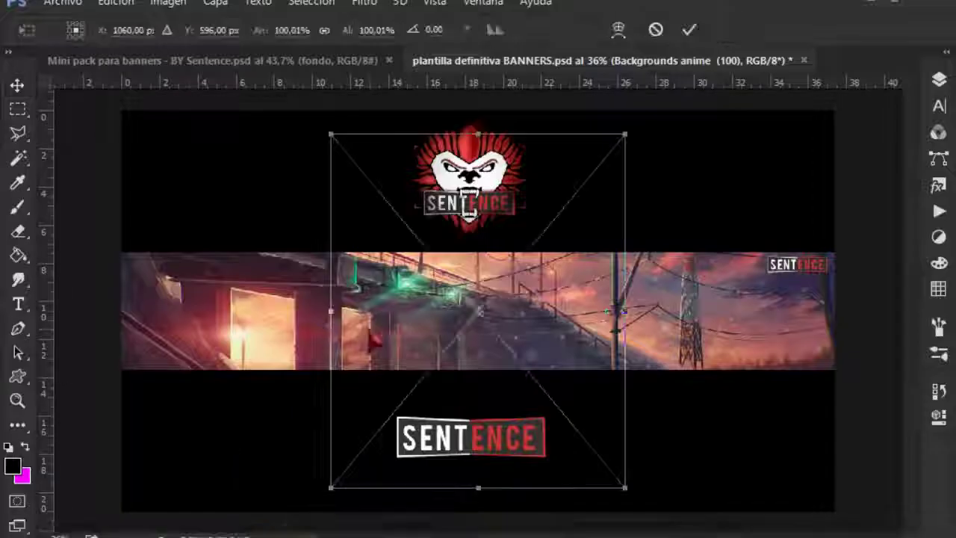
pyautogui.moveTo(625, 487)
pyautogui.keyDown('alt'); pyautogui.mouseDown()
pyautogui.moveTo(548, 388)
pyautogui.moveTo(516, 418)
pyautogui.mouseUp(); pyautogui.keyUp('alt')
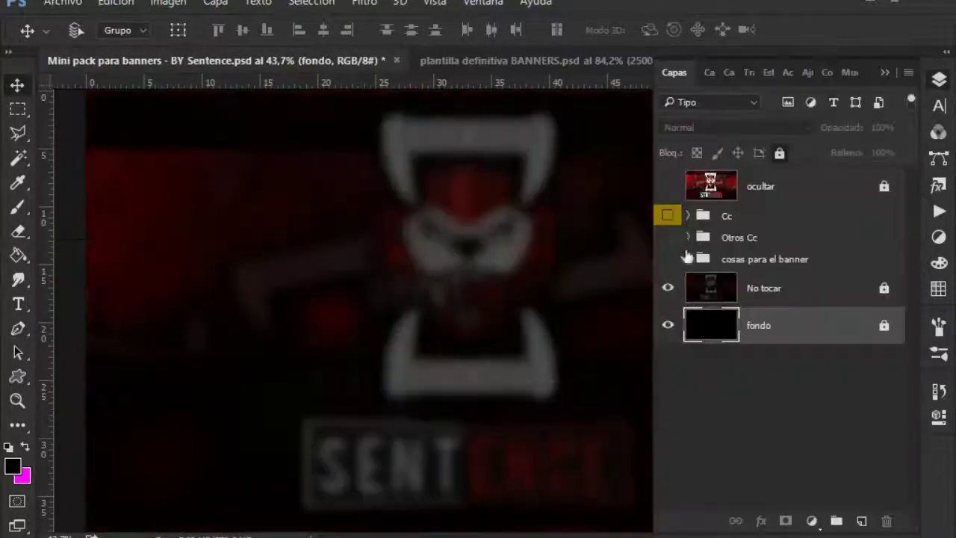
pyautogui.click(687, 258)
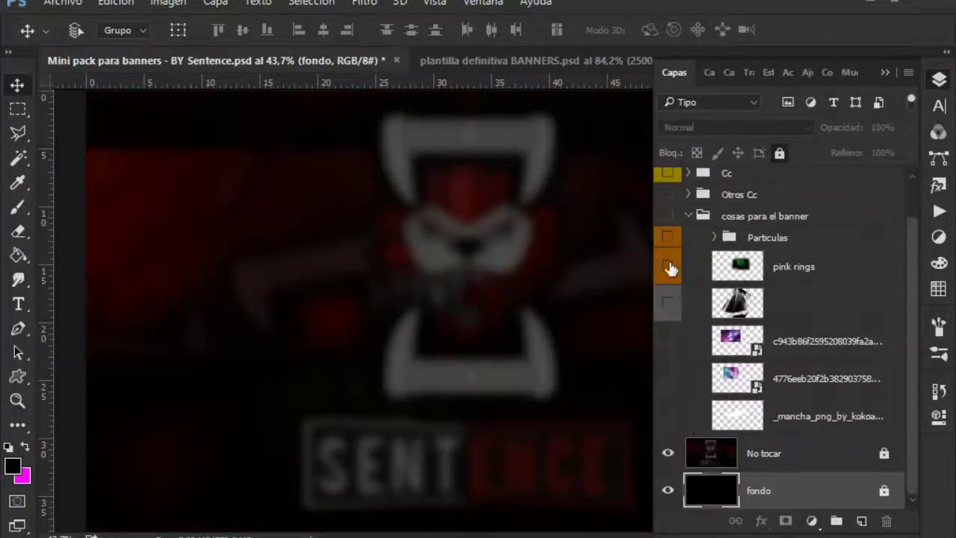
# - Bring the pink rings onto the chibi girl and scale them to 140%
pyautogui.click(776, 259)
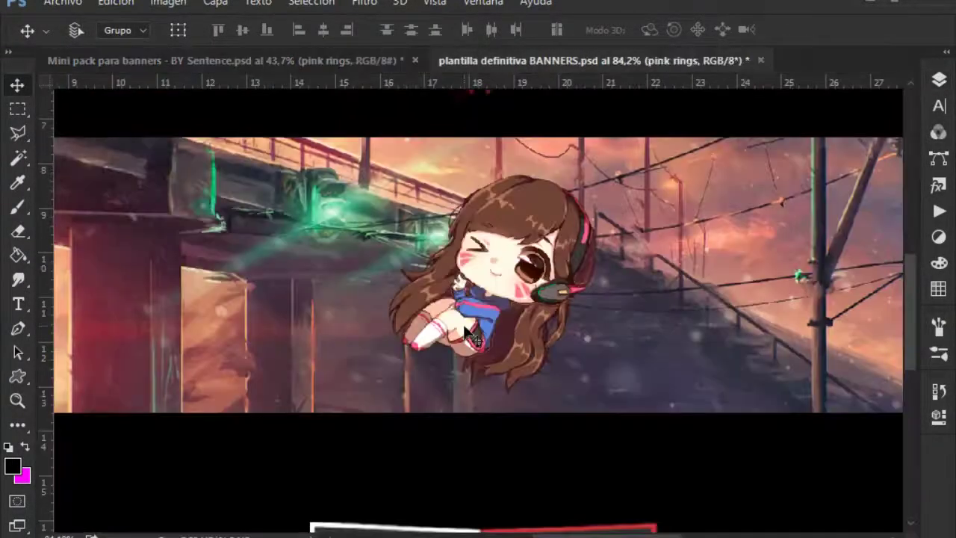
pyautogui.moveTo(470, 61); pyautogui.dragTo(518, 341)
pyautogui.hotkey('ctrl', 't')
pyautogui.write('140')
pyautogui.press('Tab')
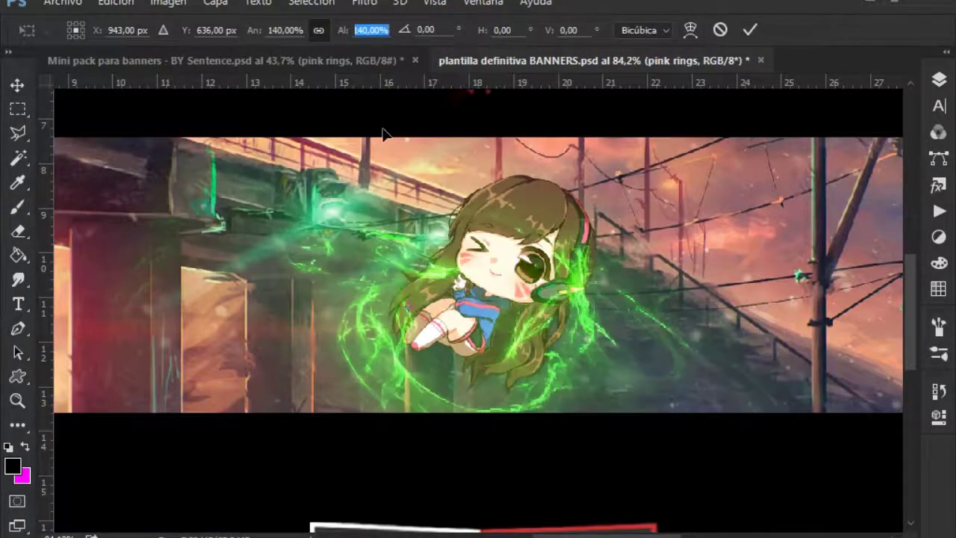
pyautogui.scroll(-2, 381, 132)
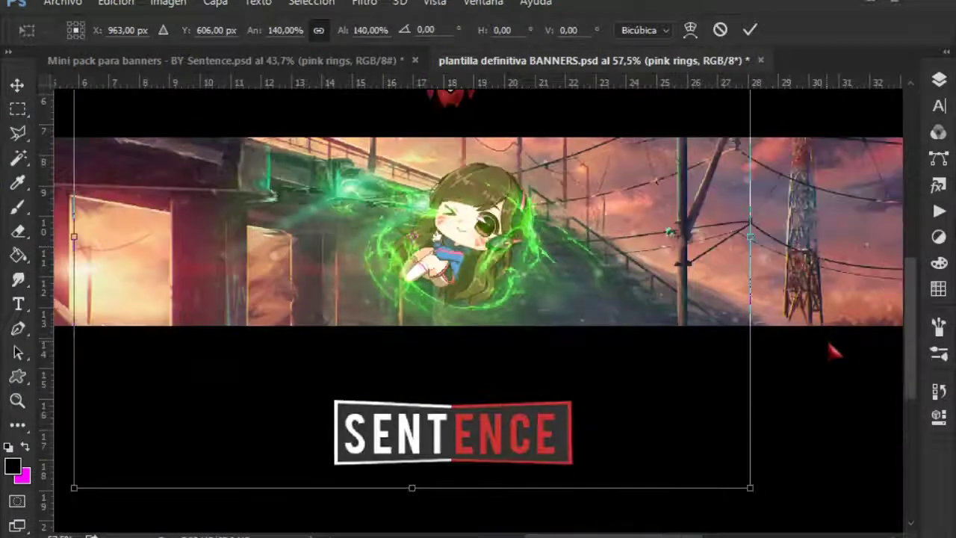
pyautogui.press('Return')
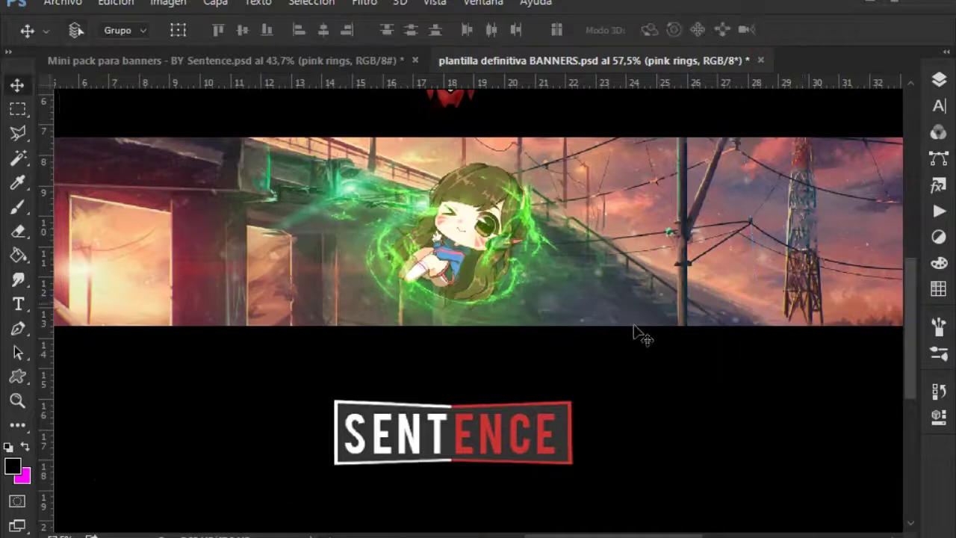
# - Recolour the rings from green to purple with a Hue shift of +180
pyautogui.hotkey('ctrl', 'u')
pyautogui.moveTo(499, 188); pyautogui.dragTo(679, 201)
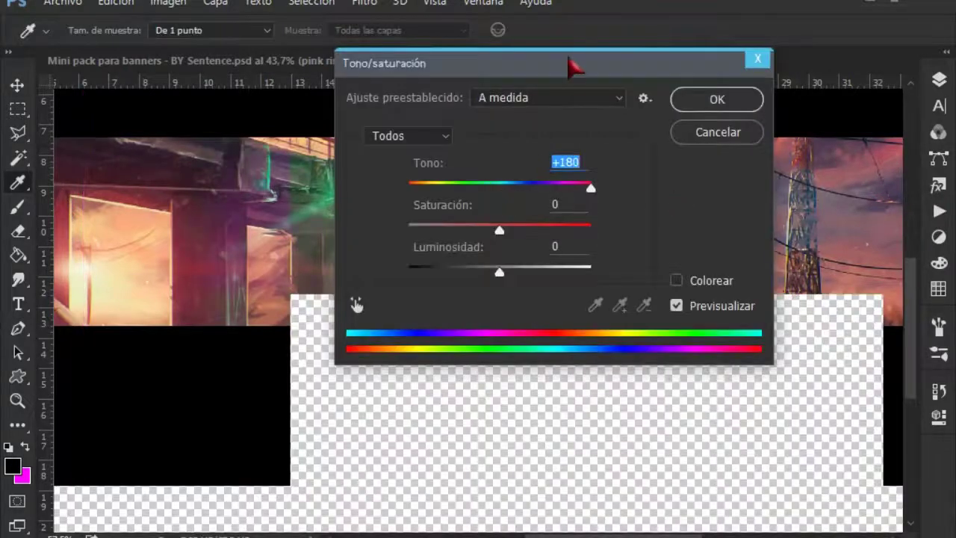
pyautogui.moveTo(529, 68)
pyautogui.mouseDown()
pyautogui.moveTo(465, 305)
pyautogui.moveTo(477, 117)
pyautogui.mouseUp()
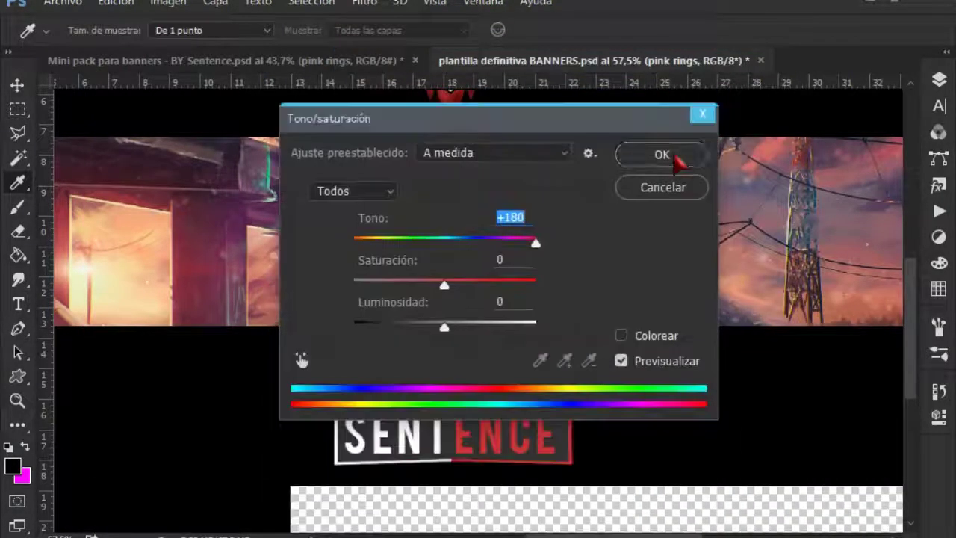
pyautogui.click(646, 154)
pyautogui.scroll(1, 502, 233)
pyautogui.scroll(2, 501, 233)
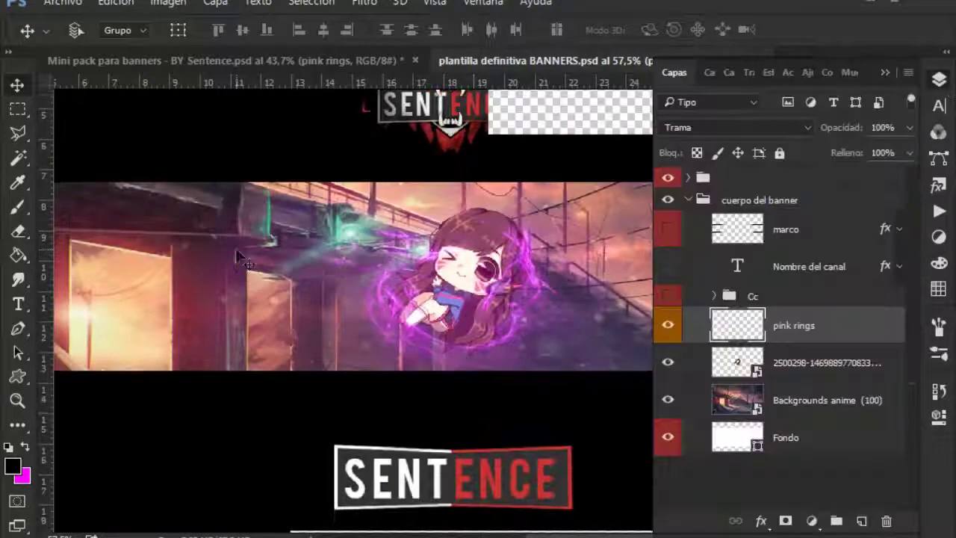
pyautogui.click(18, 231)
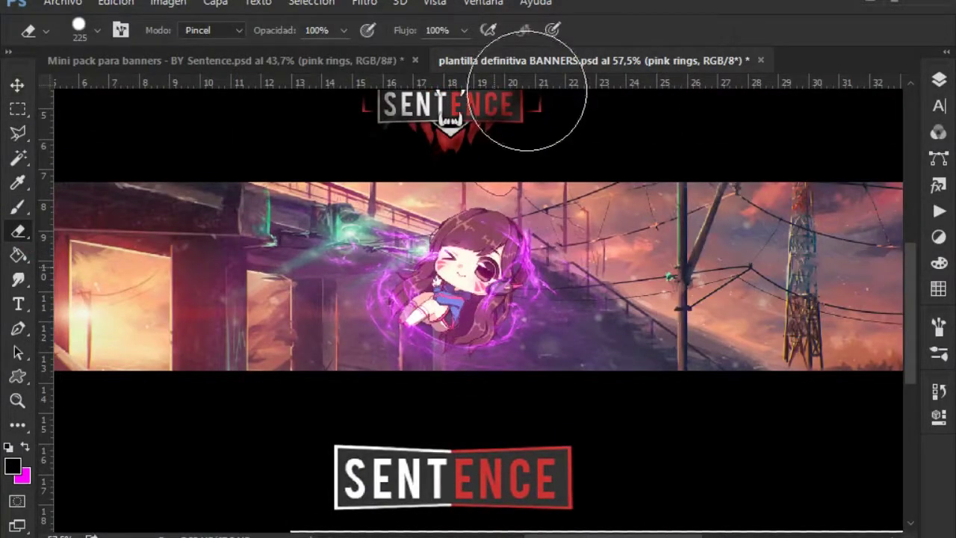
# - Erase the purple glow over the girl's face and body with a small soft round eraser
pyautogui.rightClick(531, 168)
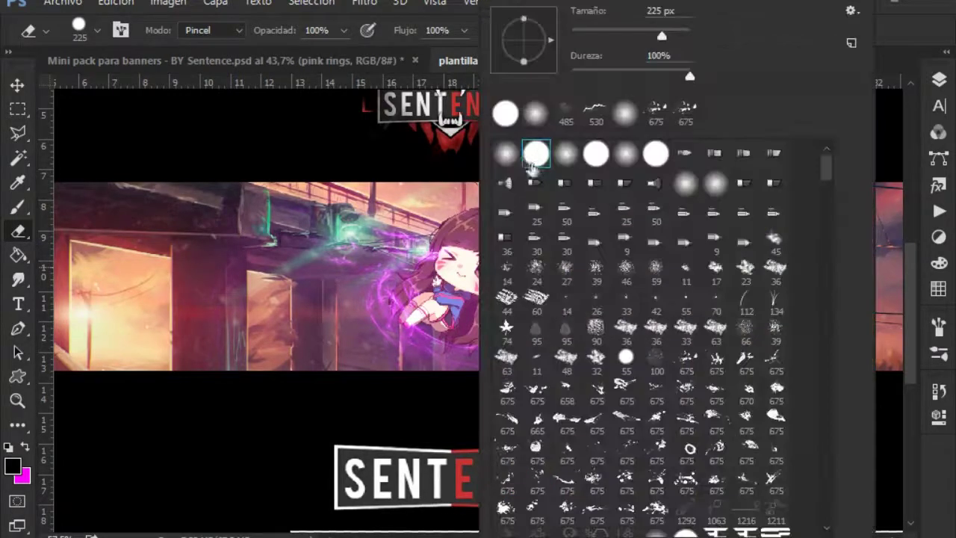
pyautogui.press('Escape')
pyautogui.moveTo(383, 197); pyautogui.dragTo(373, 217)
pyautogui.scroll(3, 452, 284)
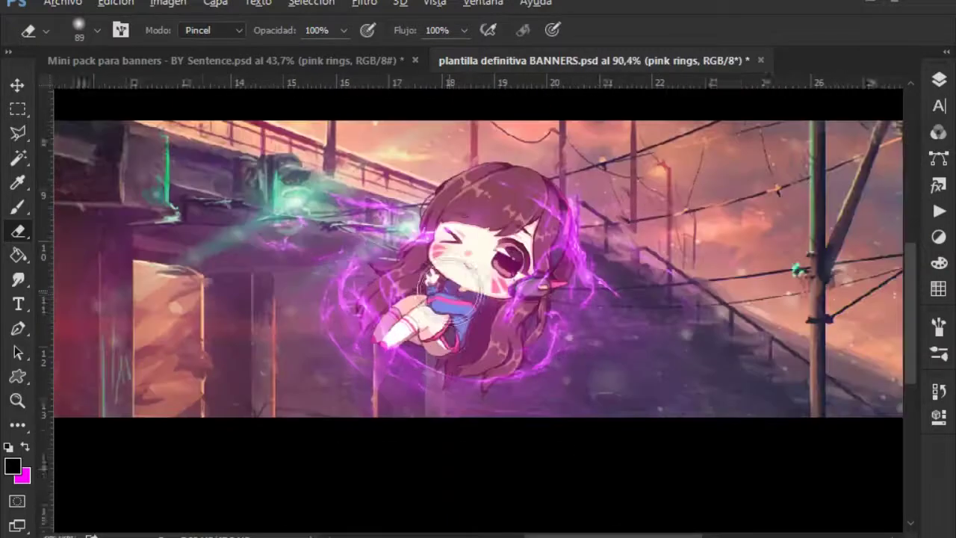
pyautogui.scroll(1, 463, 276)
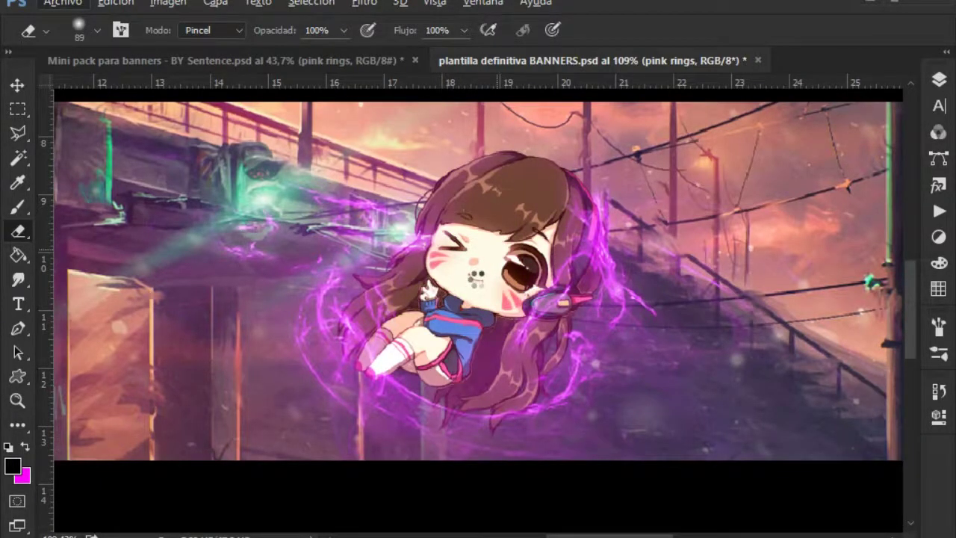
pyautogui.hotkey('ctrl', '0')
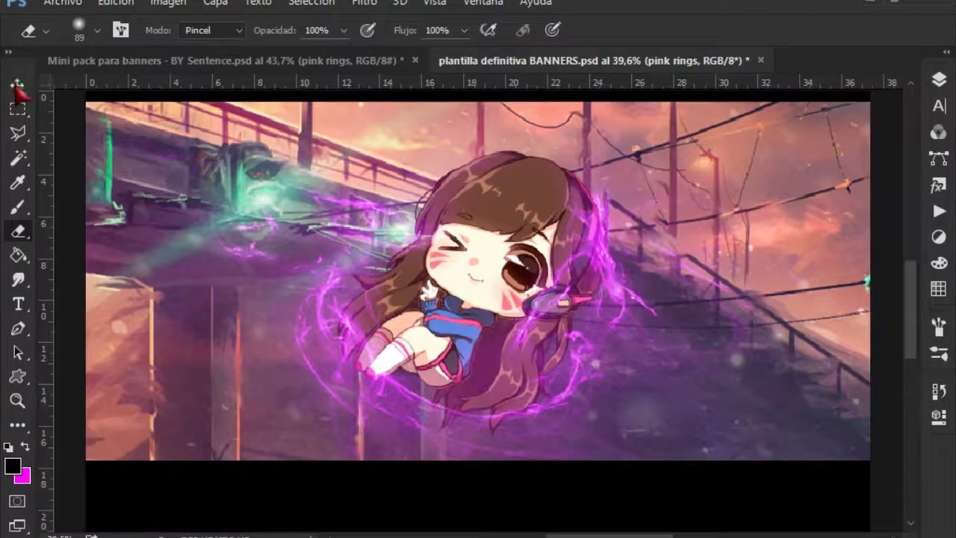
pyautogui.click(17, 84)
pyautogui.click(940, 79)
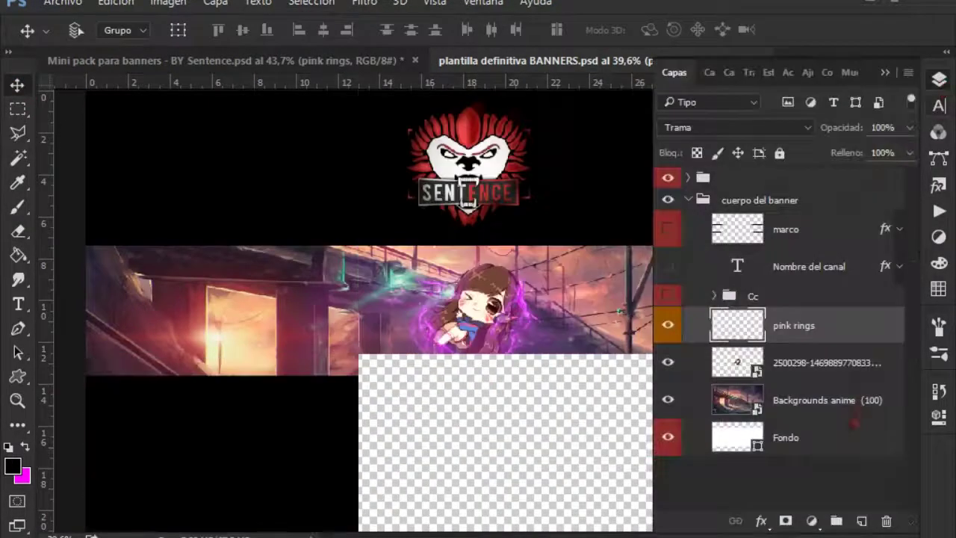
# - Give the Backgrounds anime (100) layer a 10 px Gaussian blur and darken its lightness to -21
pyautogui.click(821, 394)
pyautogui.click(364, 2)
pyautogui.click(732, 365)
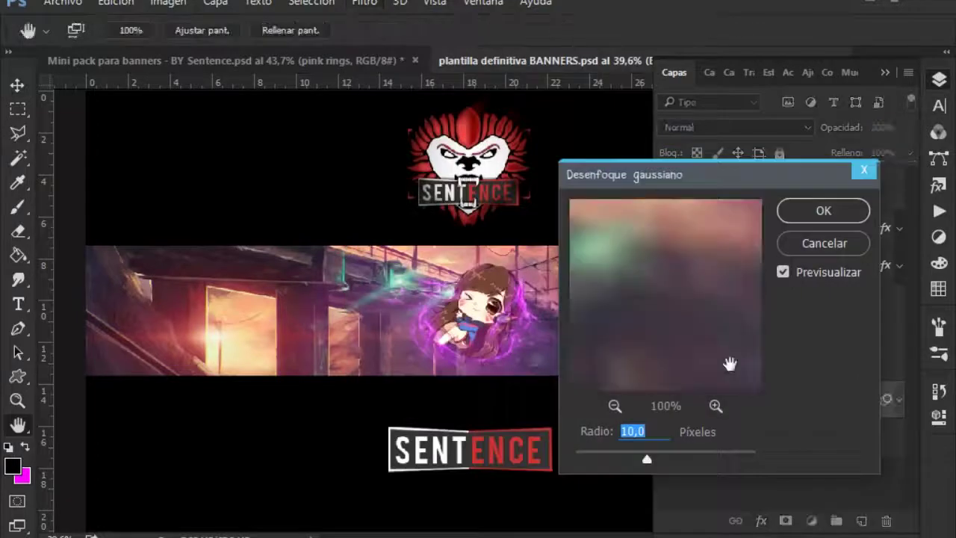
pyautogui.click(822, 213)
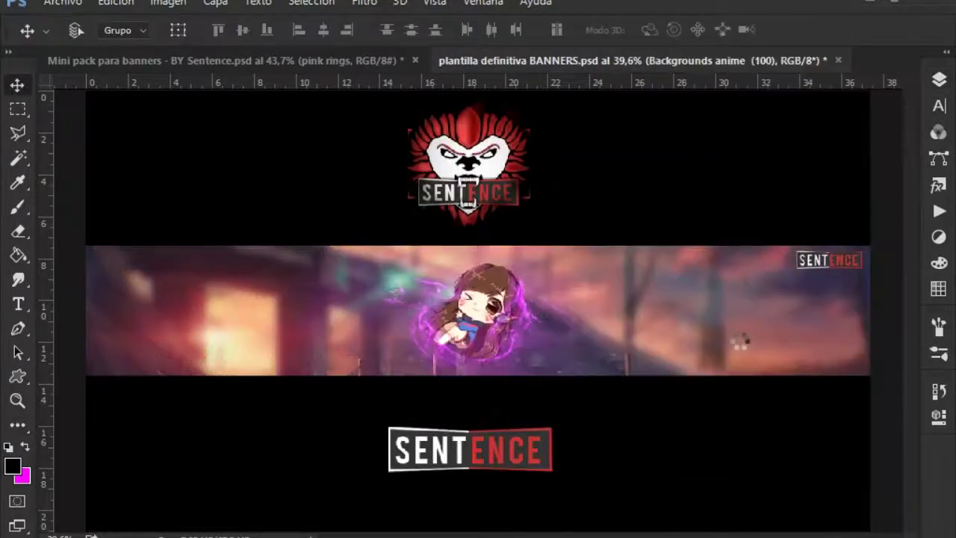
pyautogui.hotkey('ctrl', 'u')
pyautogui.moveTo(422, 273); pyautogui.dragTo(403, 276)
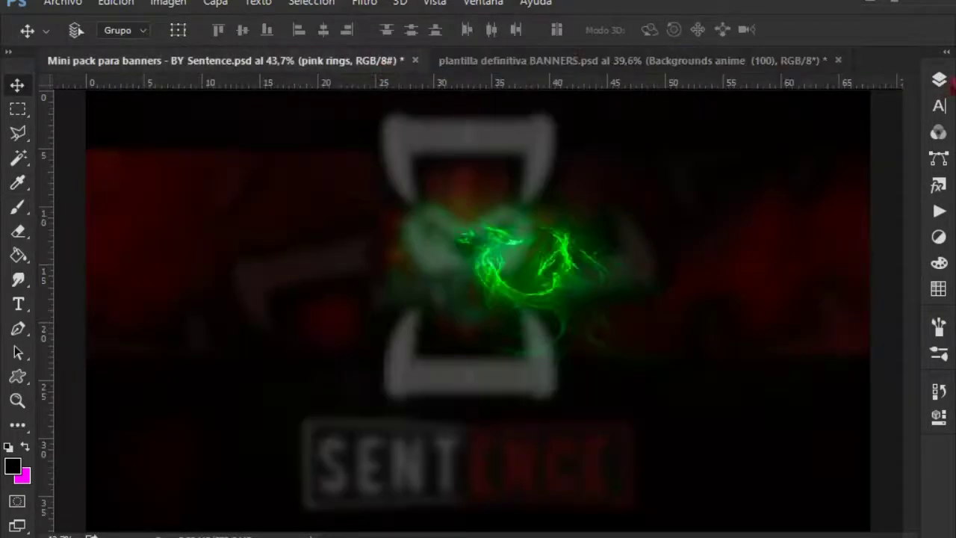
# - Add the light rays to the banner, then preview the Mini pack's galaxy layers
pyautogui.moveTo(489, 286); pyautogui.dragTo(825, 314)
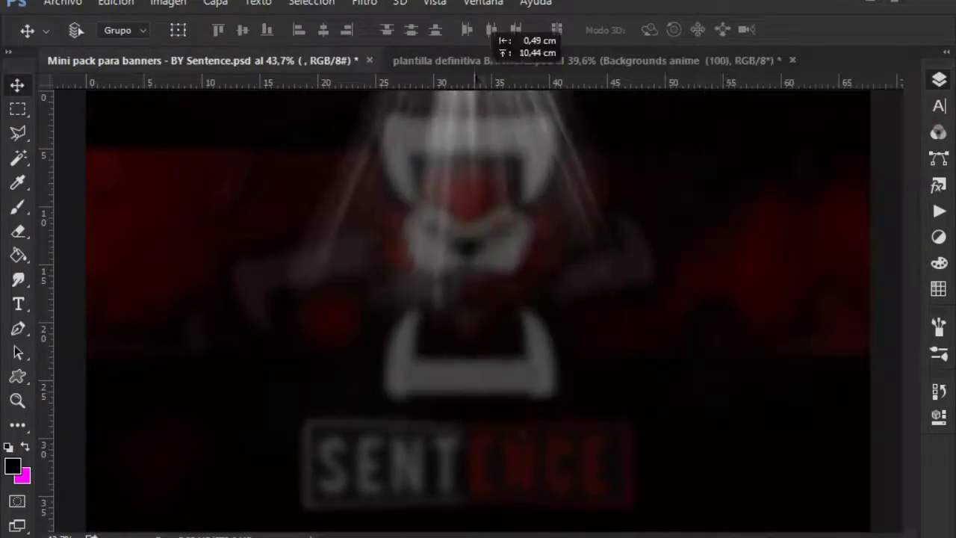
pyautogui.click(939, 80)
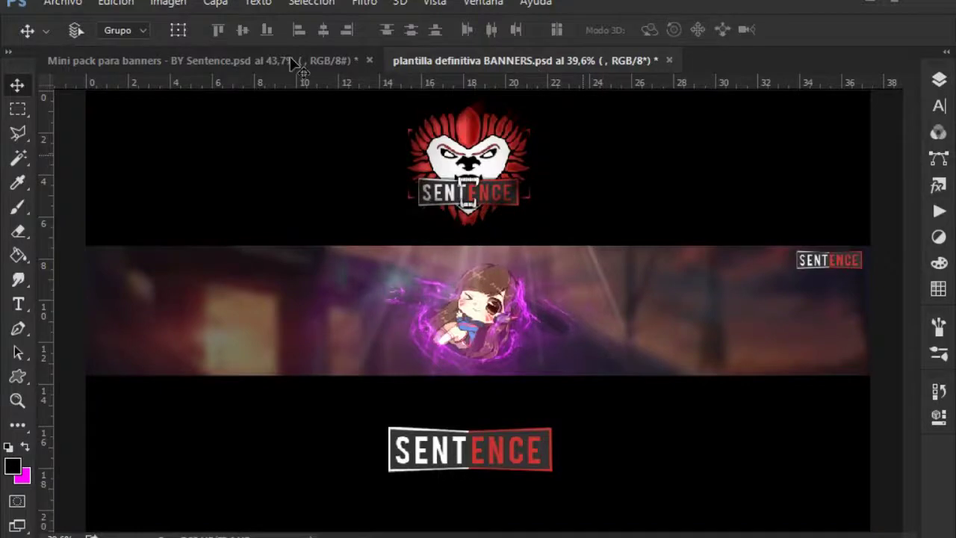
pyautogui.click(295, 63)
pyautogui.click(667, 384)
# - Copy the first galaxy image into the banner, scaled to cover its left half
pyautogui.moveTo(672, 399); pyautogui.dragTo(293, 342)
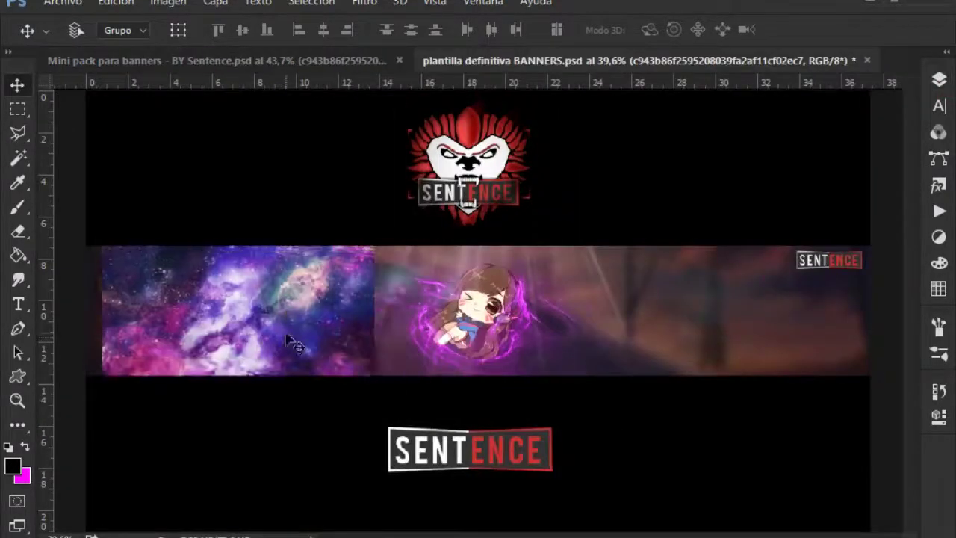
pyautogui.hotkey('ctrl', 't')
pyautogui.moveTo(345, 33); pyautogui.dragTo(388, 33)
pyautogui.press('Return')
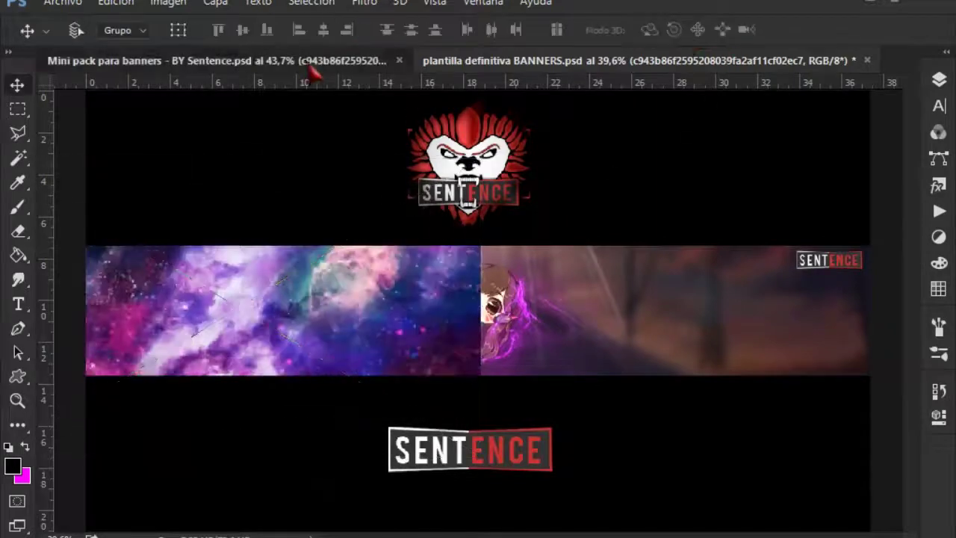
# - Copy the cyan galaxy layer into the banner, enlarged over its right side
pyautogui.click(217, 60)
pyautogui.click(938, 80)
pyautogui.click(667, 422)
pyautogui.moveTo(700, 426); pyautogui.dragTo(675, 317)
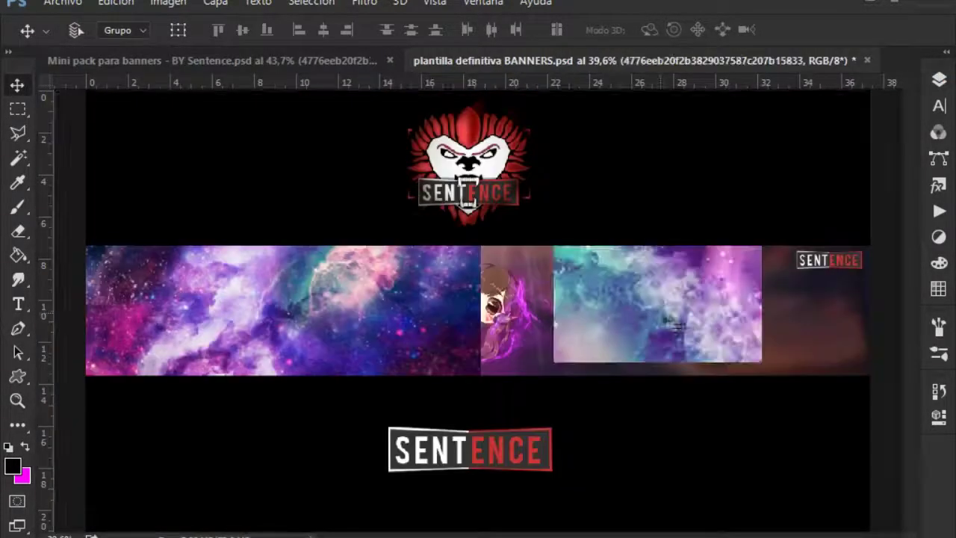
pyautogui.hotkey('ctrl', 't')
pyautogui.moveTo(348, 38); pyautogui.dragTo(395, 36)
pyautogui.press('Return')
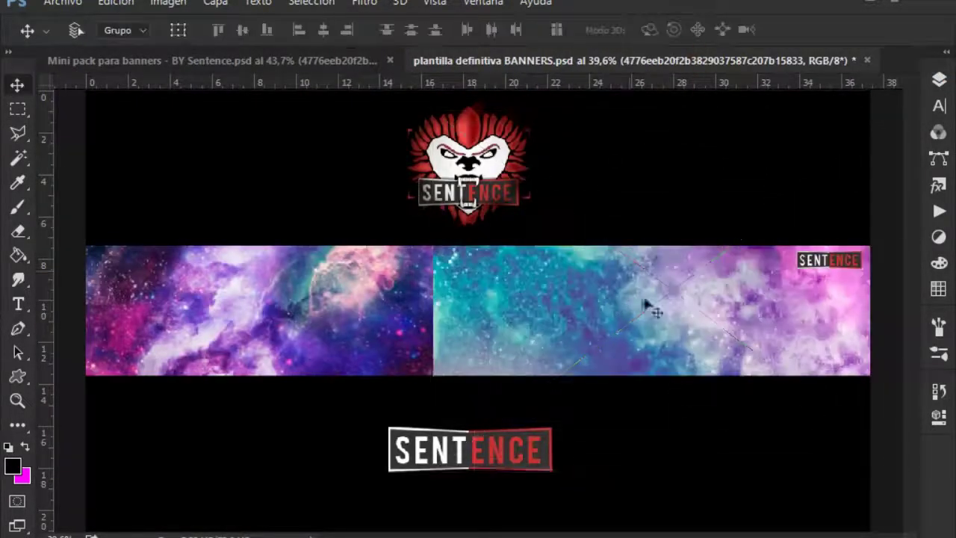
# - Move both galaxy layers beneath the chibi girl and blend them with Luz fuerte
pyautogui.click(938, 80)
pyautogui.moveTo(840, 369); pyautogui.dragTo(816, 495)
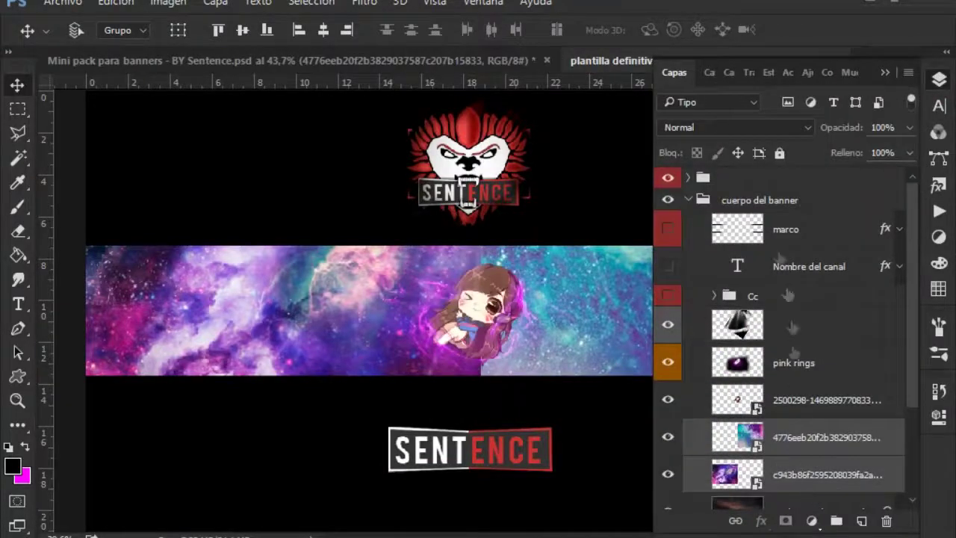
pyautogui.click(736, 127)
pyautogui.click(715, 272)
pyautogui.press('Down')
pyautogui.press('Down')
pyautogui.press('Down')
pyautogui.press('Down')
pyautogui.press('Down')
pyautogui.press('Down')
pyautogui.press('Down')
pyautogui.press('Down')
pyautogui.press('Down')
pyautogui.press('Down')
pyautogui.press('Down')
pyautogui.press('Down')
pyautogui.press('Down')
pyautogui.click(939, 79)
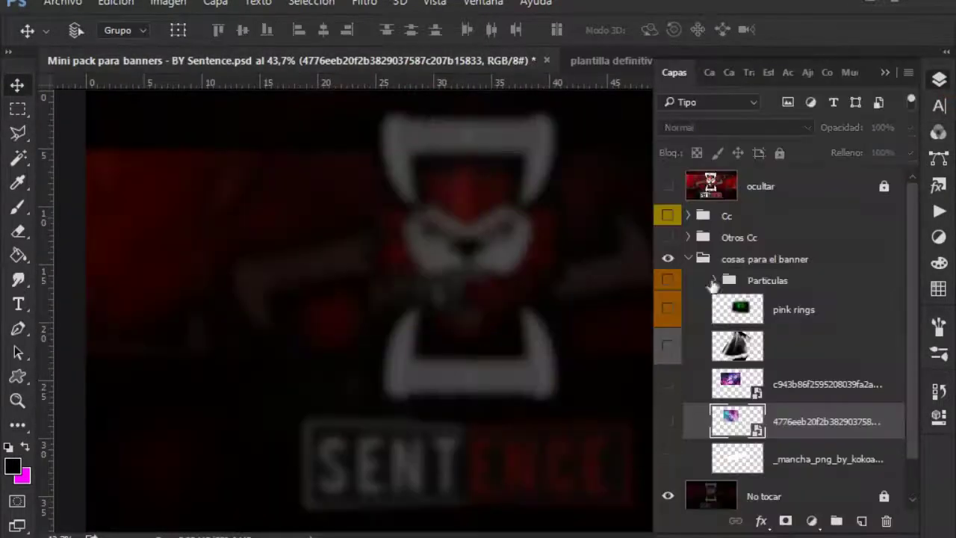
# - Place the Particles layer above the pink rings and add two copies across the banner
pyautogui.click(715, 280)
pyautogui.click(667, 384)
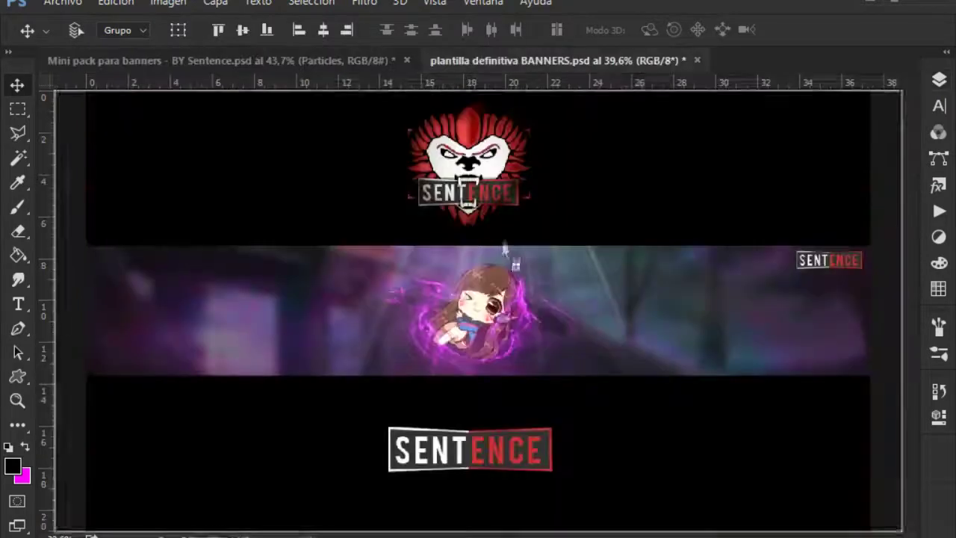
pyautogui.moveTo(821, 432); pyautogui.dragTo(830, 319)
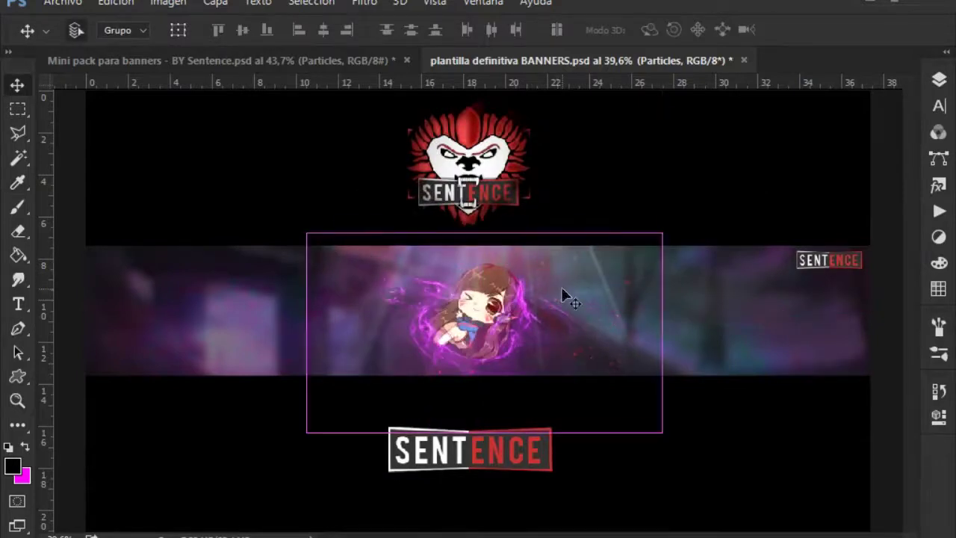
pyautogui.moveTo(660, 313); pyautogui.dragTo(706, 321)
pyautogui.moveTo(718, 270)
pyautogui.mouseDown()
pyautogui.moveTo(805, 227)
pyautogui.moveTo(133, 238)
pyautogui.mouseUp()
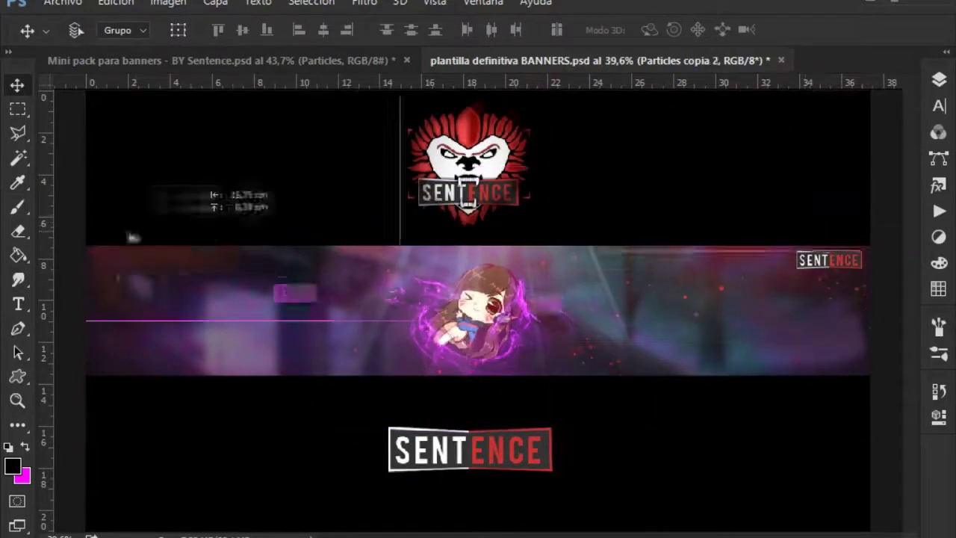
pyautogui.moveTo(249, 245); pyautogui.dragTo(249, 240)
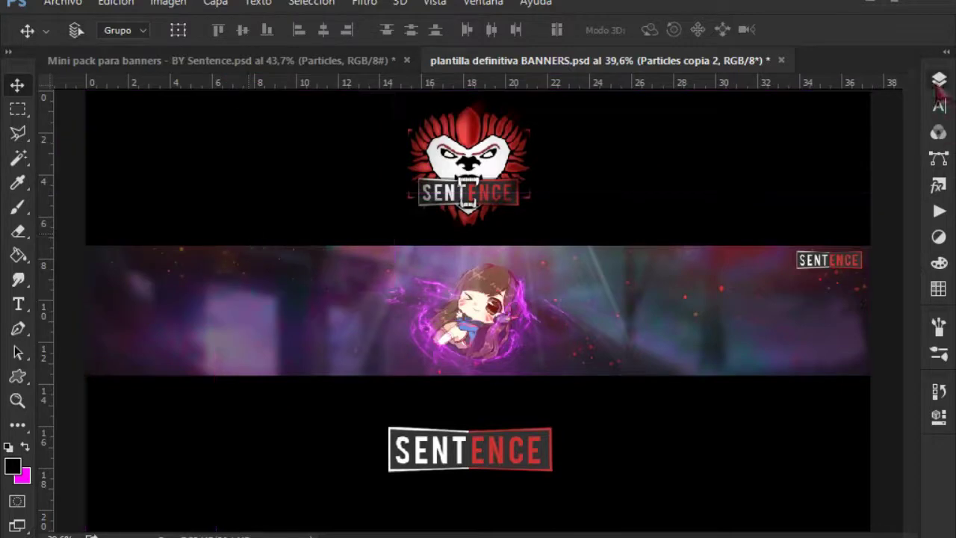
# - Merge the three particle copies, set them to Aclarar, flip them and move them right
pyautogui.click(939, 80)
pyautogui.hotkey('ctrl', 'e')
pyautogui.click(736, 127)
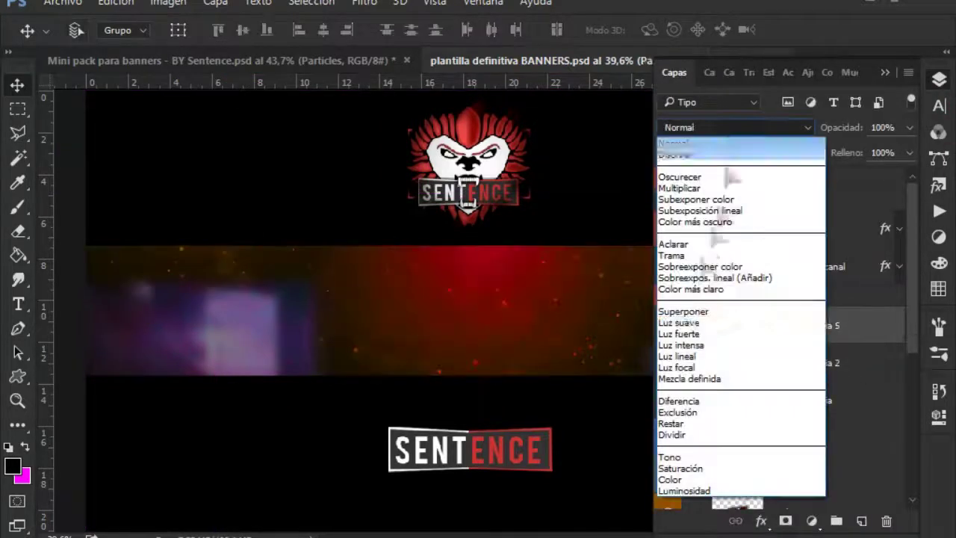
pyautogui.click(706, 248)
pyautogui.hotkey('ctrl', 't')
pyautogui.rightClick(572, 310)
pyautogui.click(634, 296)
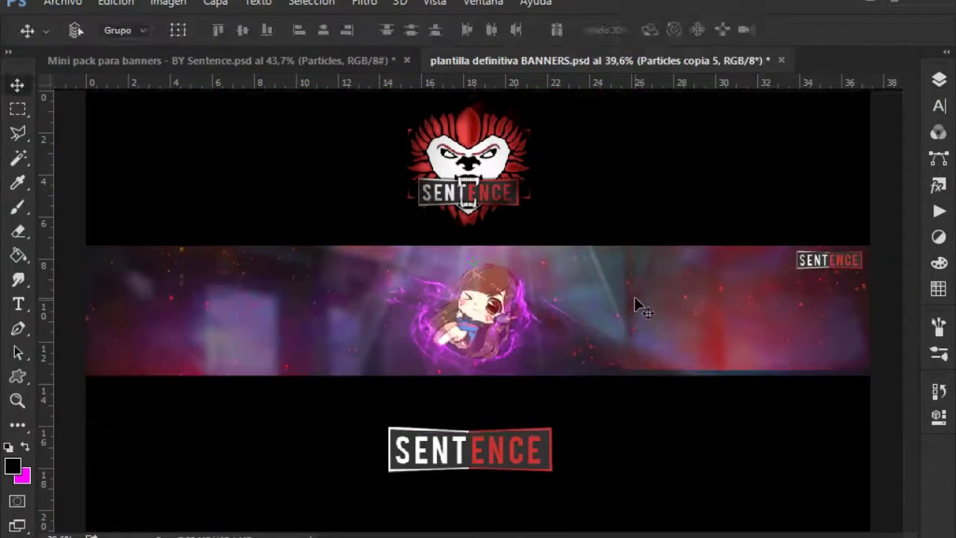
pyautogui.press('Return')
pyautogui.moveTo(531, 321); pyautogui.dragTo(529, 421)
# - Shift the merged particles' hue by +162
pyautogui.hotkey('ctrl', 'u')
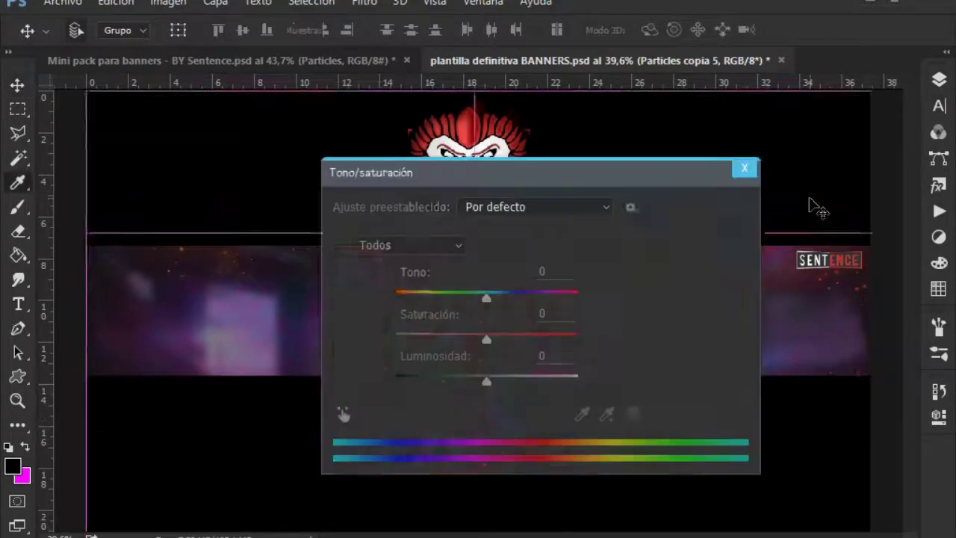
pyautogui.moveTo(359, 291); pyautogui.dragTo(378, 294)
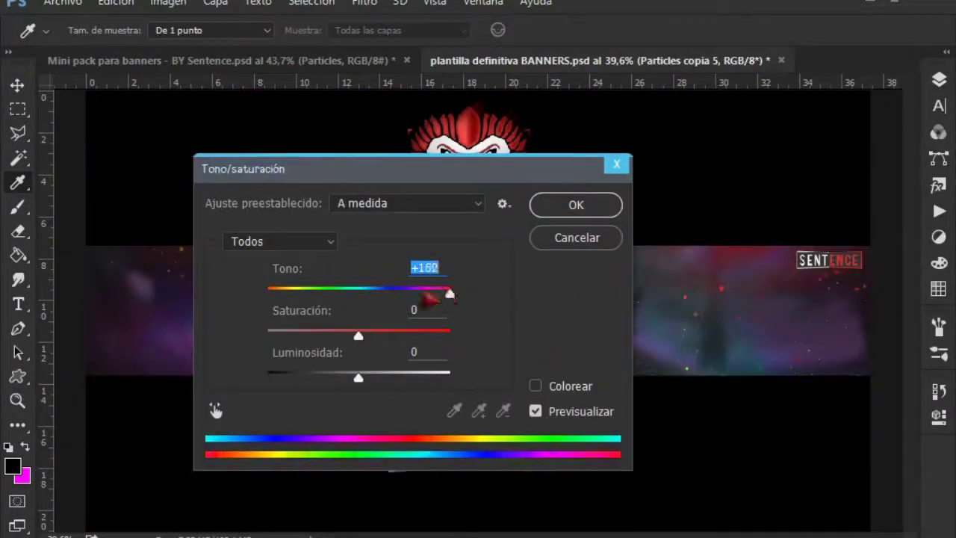
pyautogui.press('Return')
pyautogui.press('v')
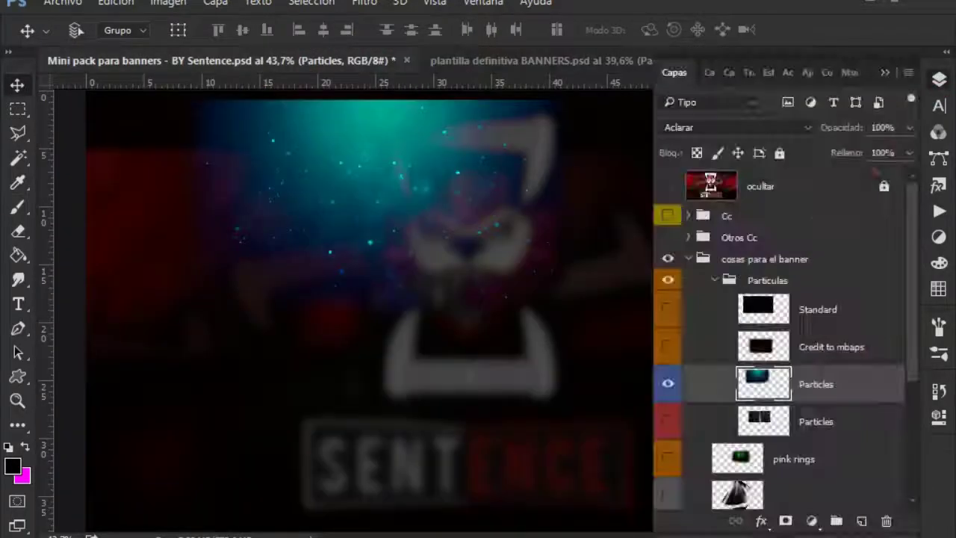
# - Copy the Credit to mbaps particles layer into the banner
pyautogui.click(705, 317)
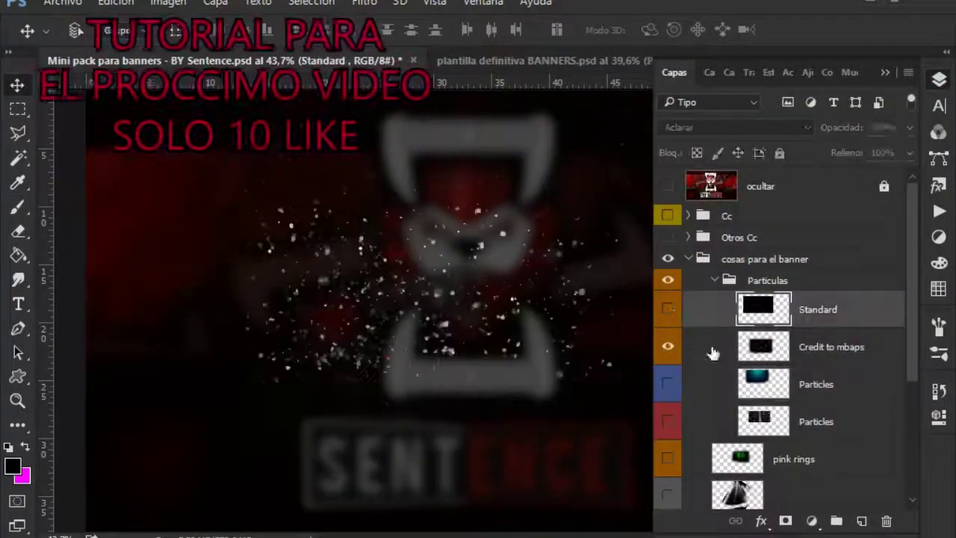
pyautogui.moveTo(713, 348); pyautogui.dragTo(496, 323)
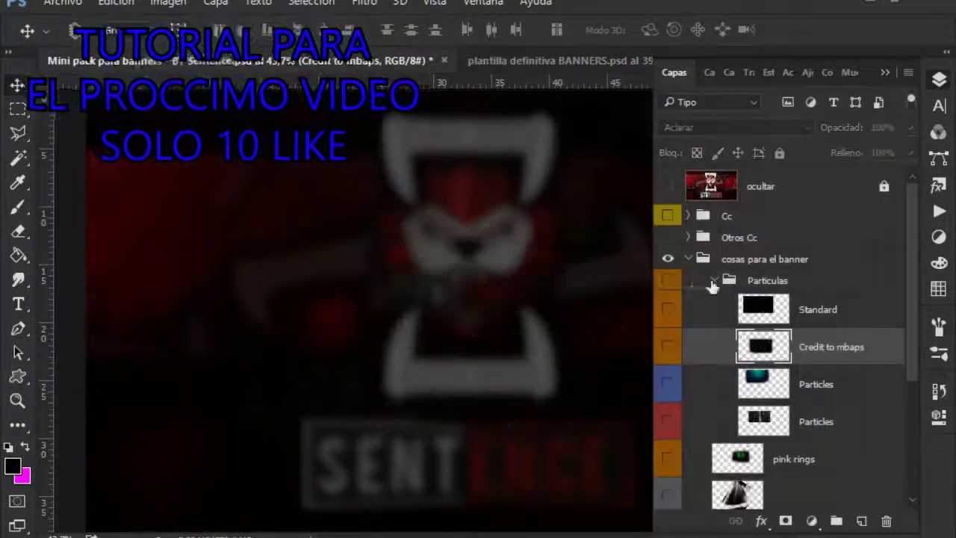
pyautogui.click(706, 278)
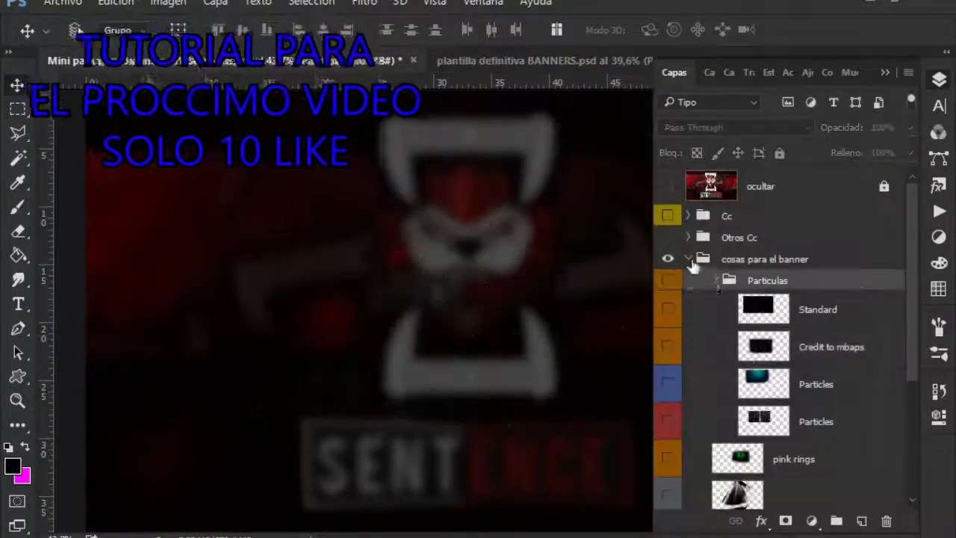
# - Copy the five CCs groups from Otros Cc into the banner, with Fondo Cc hidden
pyautogui.click(687, 237)
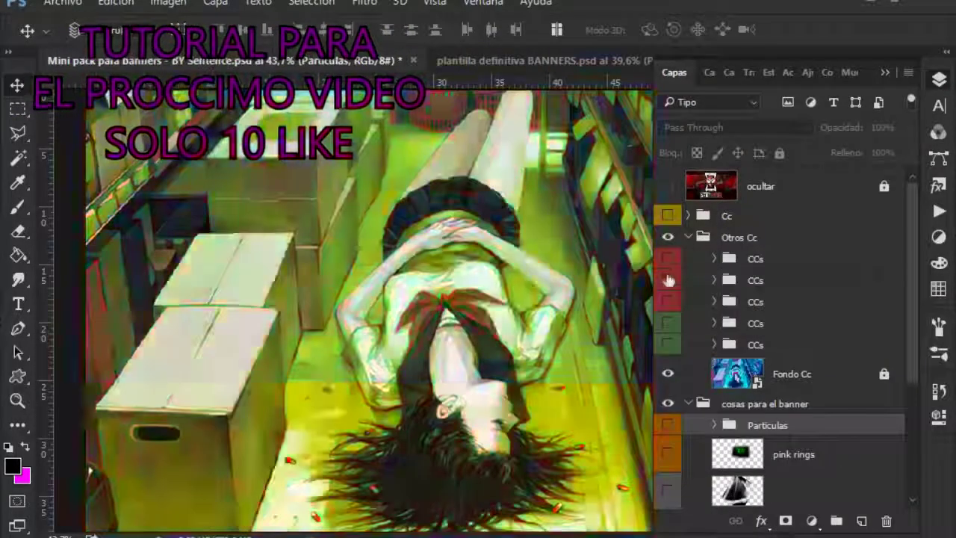
pyautogui.click(668, 373)
pyautogui.click(754, 258)
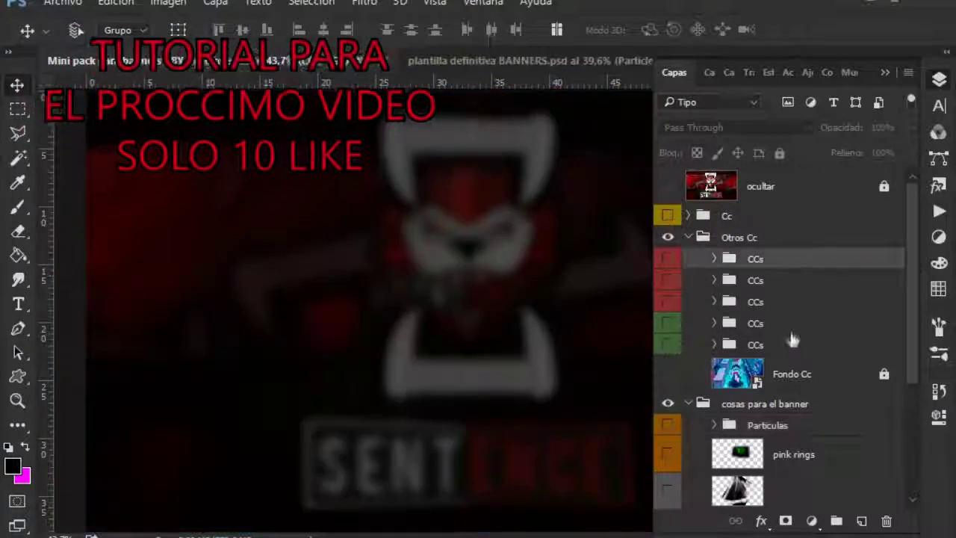
pyautogui.keyDown('shift'); pyautogui.click(794, 344); pyautogui.keyUp('shift')
pyautogui.moveTo(777, 265)
pyautogui.mouseDown()
pyautogui.moveTo(489, 59)
pyautogui.moveTo(769, 287)
pyautogui.mouseUp()
# - Compare the CCs groups, delete the fourth and fifth, and move the third out below Cc
pyautogui.click(714, 296)
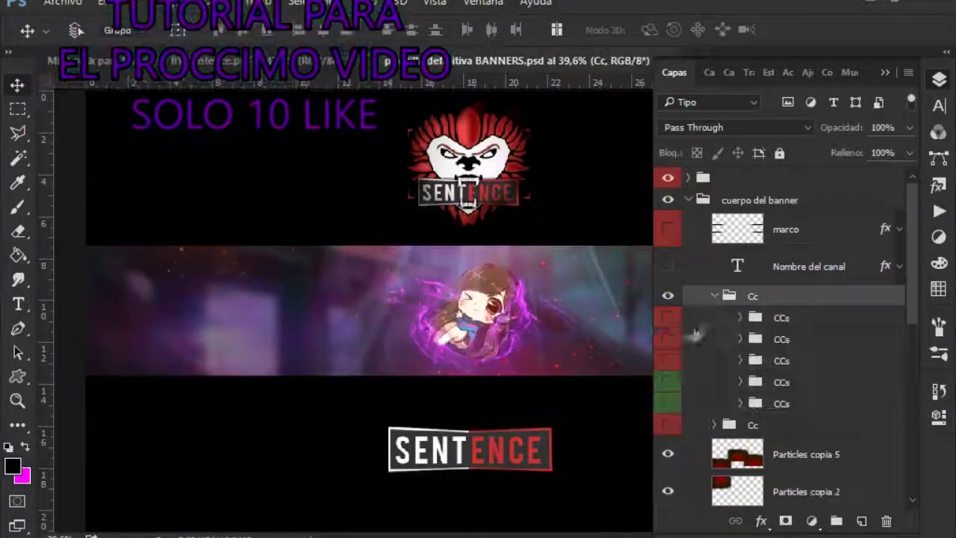
pyautogui.click(668, 360)
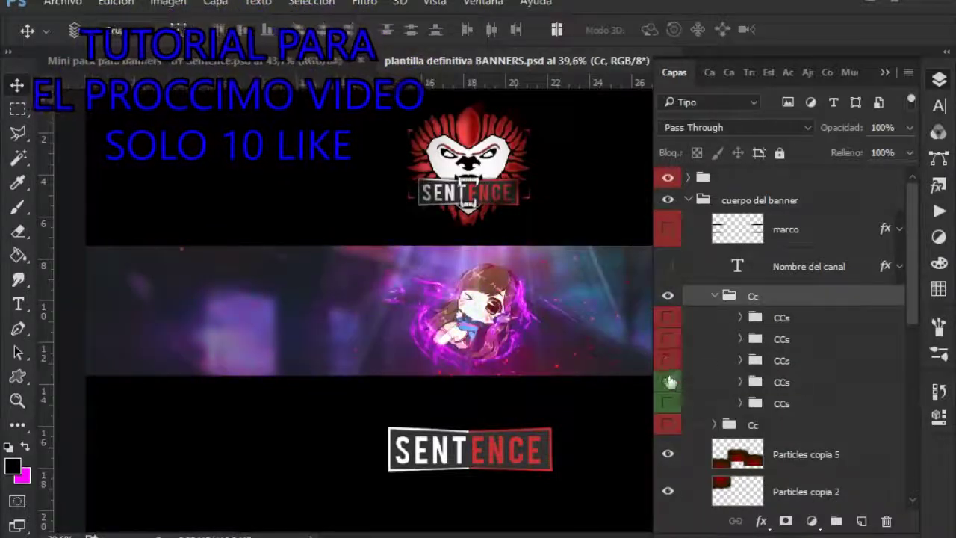
pyautogui.click(669, 381)
pyautogui.click(669, 361)
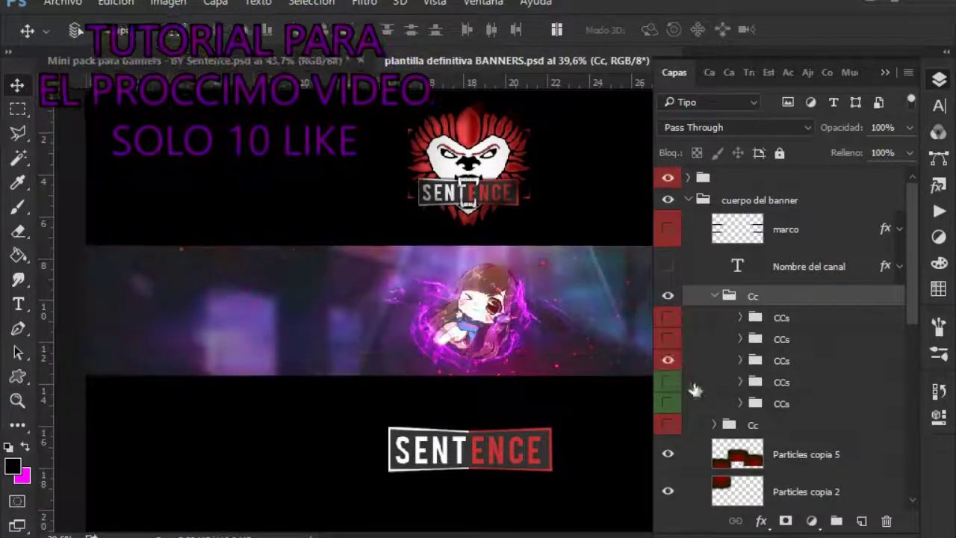
pyautogui.press('Delete')
pyautogui.moveTo(841, 371); pyautogui.dragTo(842, 374)
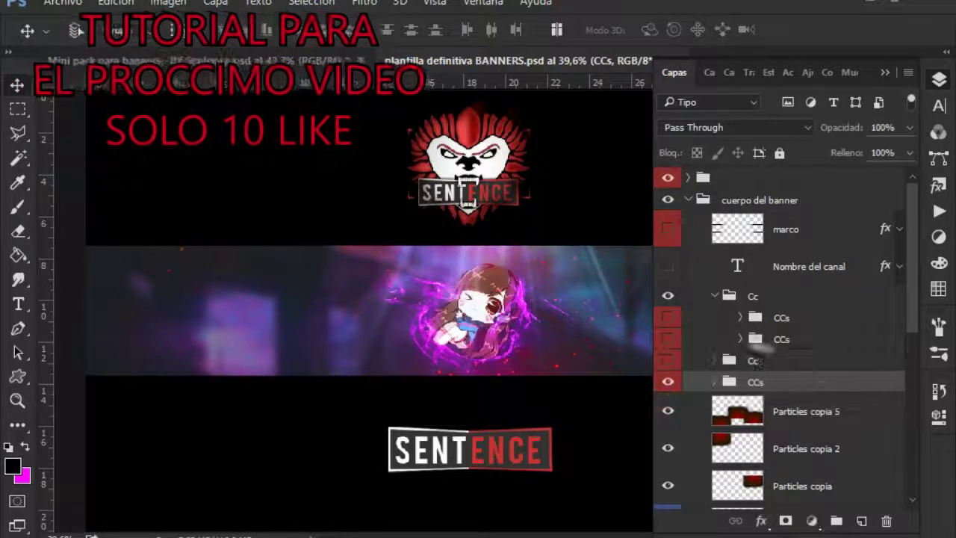
pyautogui.click(715, 296)
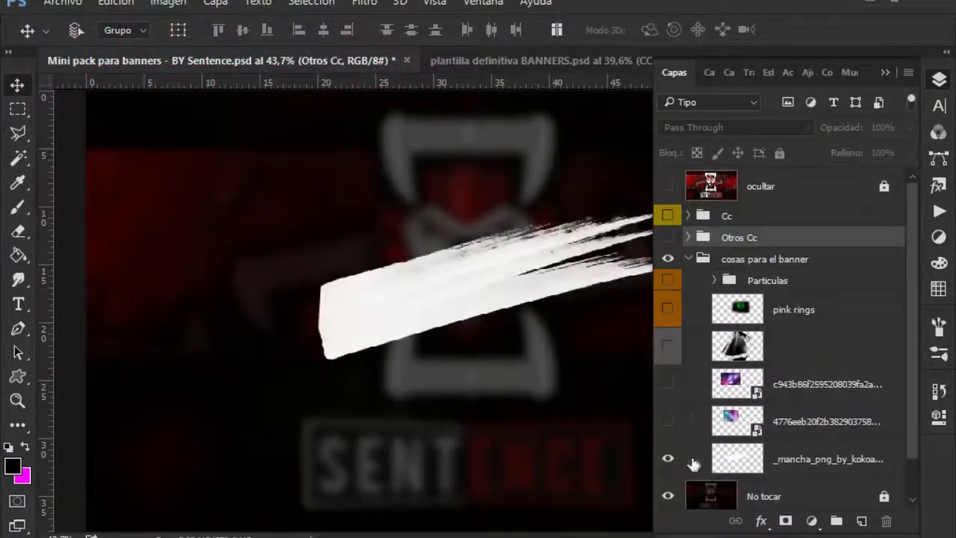
# - Place the tilted white _mancha_png stroke behind the chibi girl, to her right; close Mini pack unsaved
pyautogui.moveTo(598, 261)
pyautogui.mouseDown()
pyautogui.moveTo(650, 82)
pyautogui.moveTo(321, 299)
pyautogui.mouseUp()
pyautogui.hotkey('ctrl', 't')
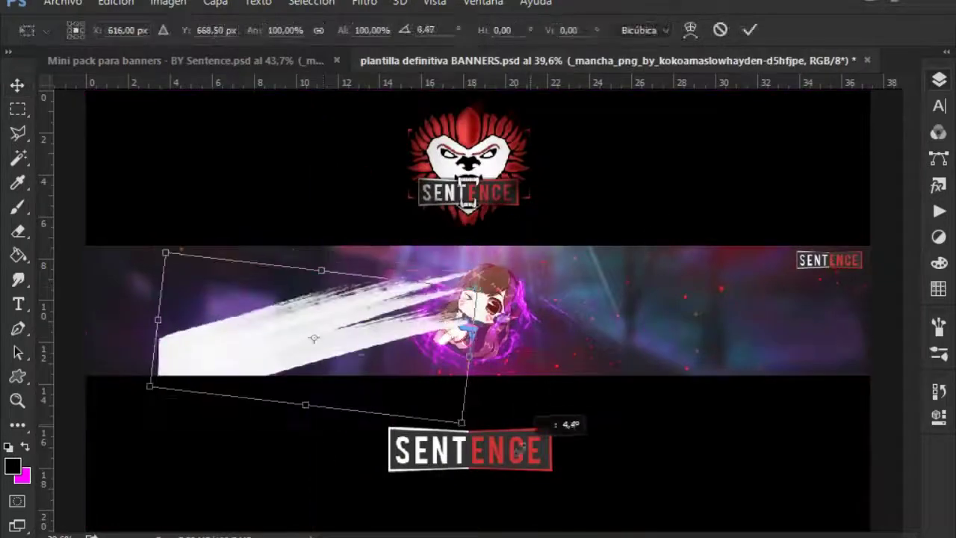
pyautogui.moveTo(582, 332); pyautogui.dragTo(586, 334)
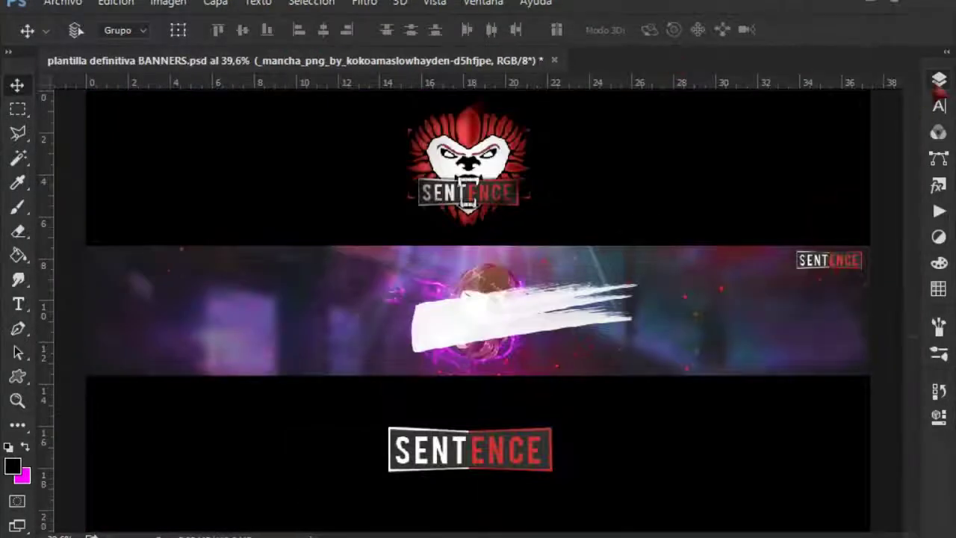
pyautogui.click(938, 79)
pyautogui.moveTo(811, 322); pyautogui.dragTo(795, 378)
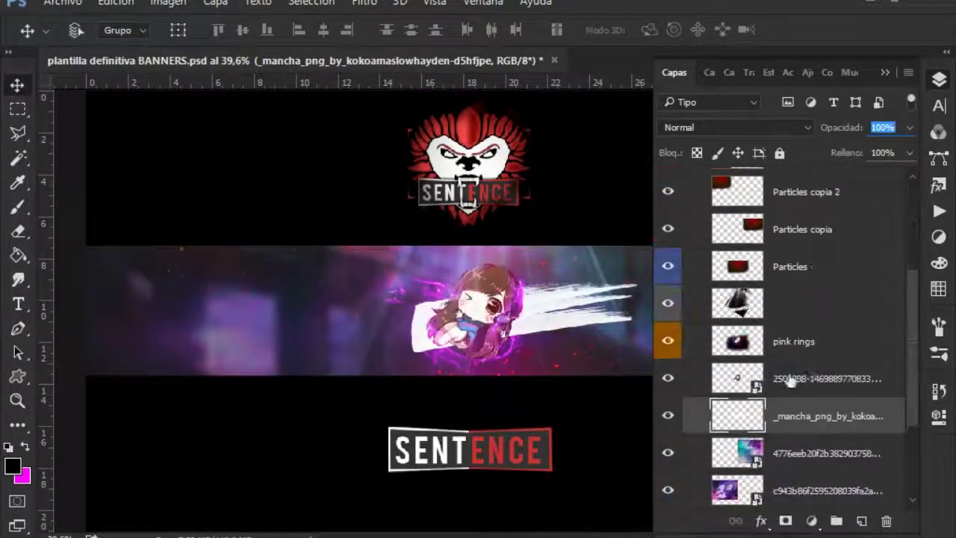
pyautogui.moveTo(575, 320); pyautogui.dragTo(644, 312)
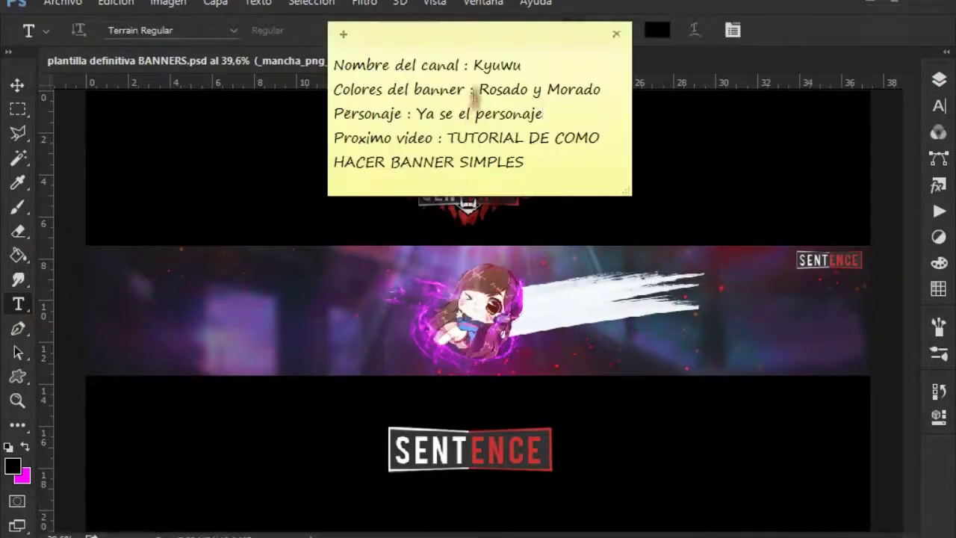
pyautogui.write('Kyuwu')
# - Set the Kyuwu text to 100 pt in the Another Danger Slanted font
pyautogui.moveTo(584, 314); pyautogui.dragTo(550, 314)
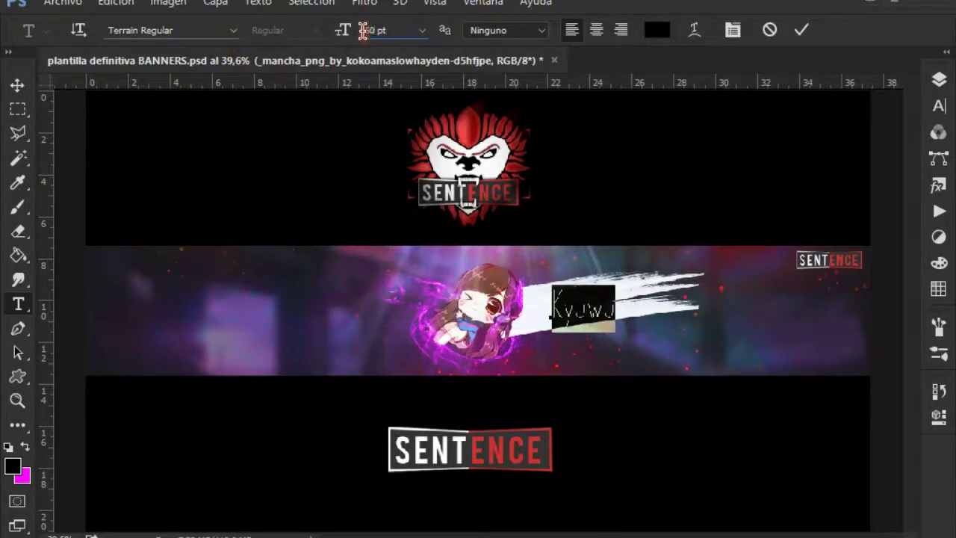
pyautogui.write('100')
pyautogui.press('Return')
pyautogui.write('k')
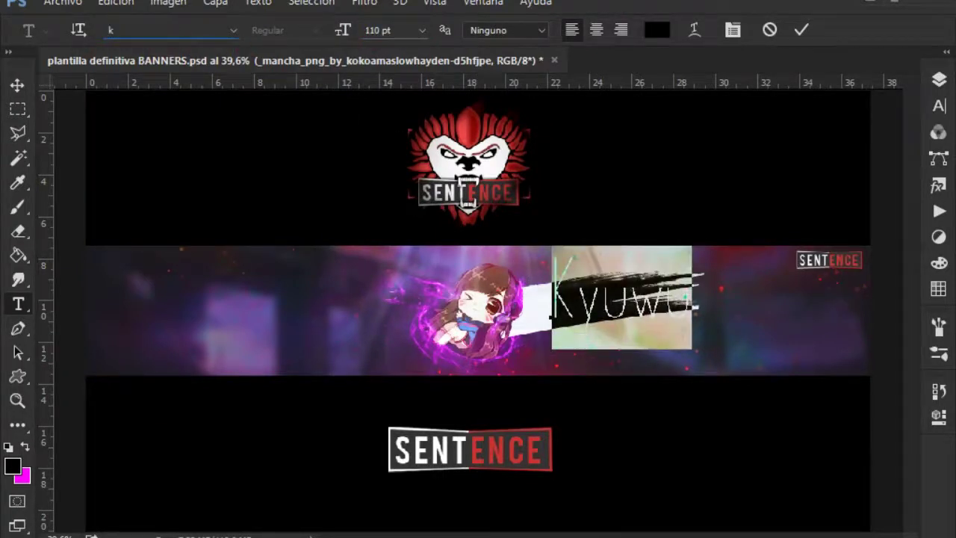
pyautogui.write('ill')
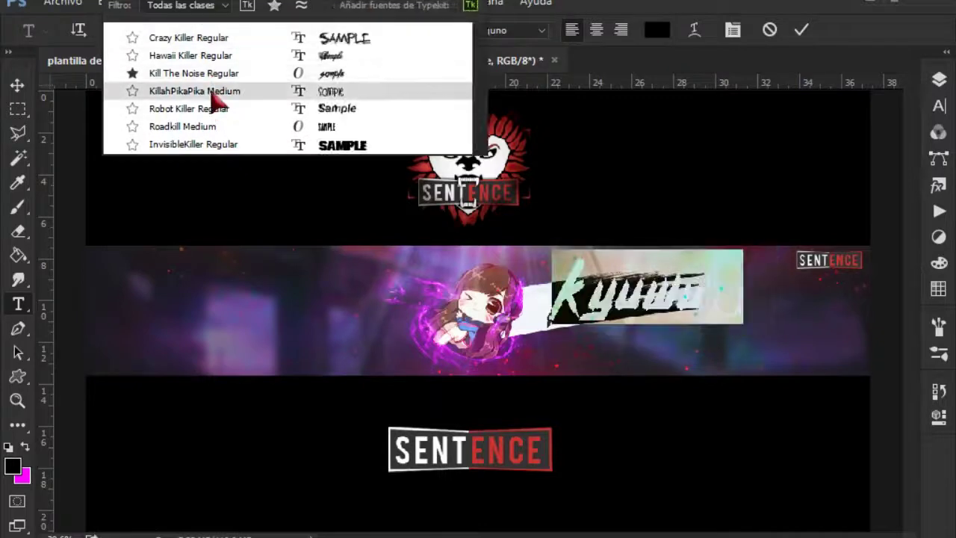
pyautogui.press('BackSpace')
pyautogui.press('BackSpace')
pyautogui.press('BackSpace')
pyautogui.write('anot')
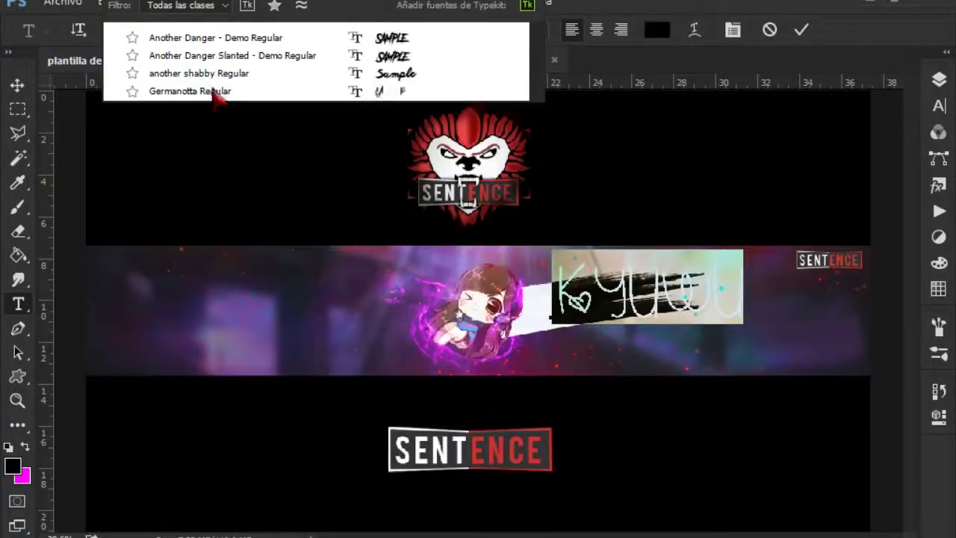
pyautogui.click(233, 55)
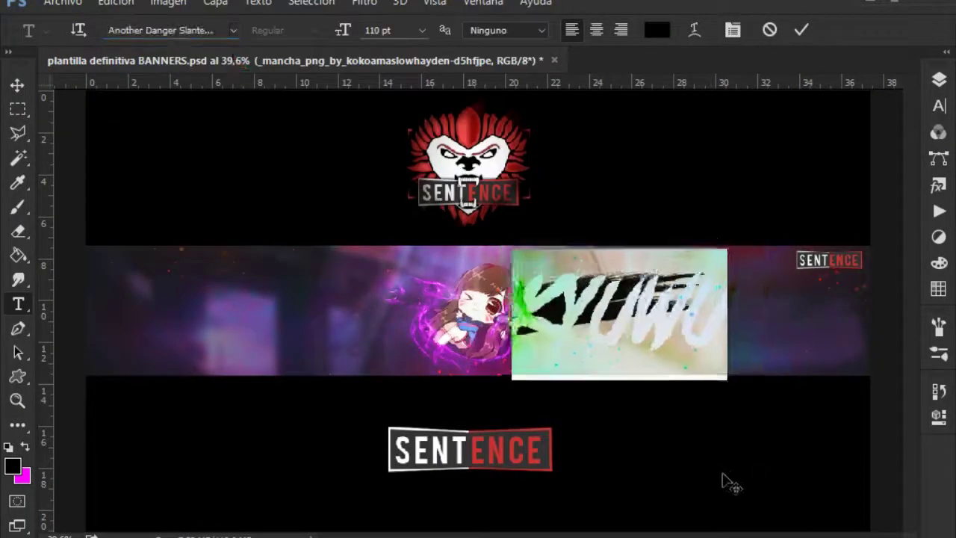
pyautogui.hotkey('ctrl', 'Return')
# - Scale the Kyuwu title down to 70% to fit the white stroke
pyautogui.hotkey('ctrl', 't')
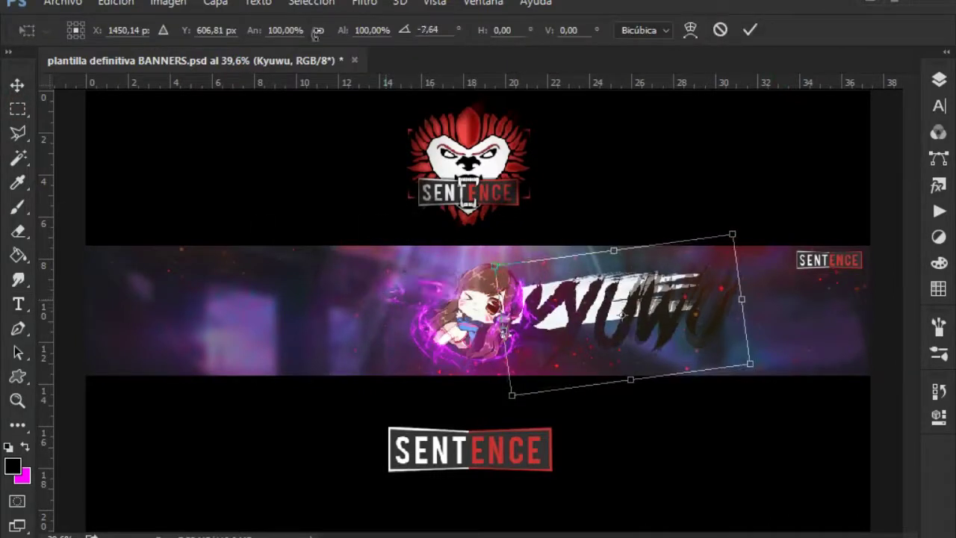
pyautogui.write('70')
pyautogui.press('Return')
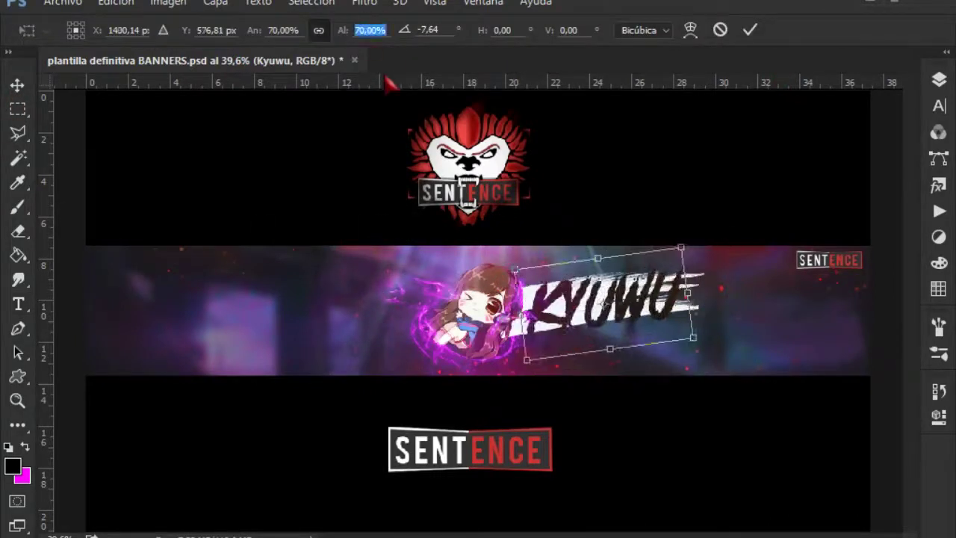
pyautogui.write('50')
pyautogui.press('Return')
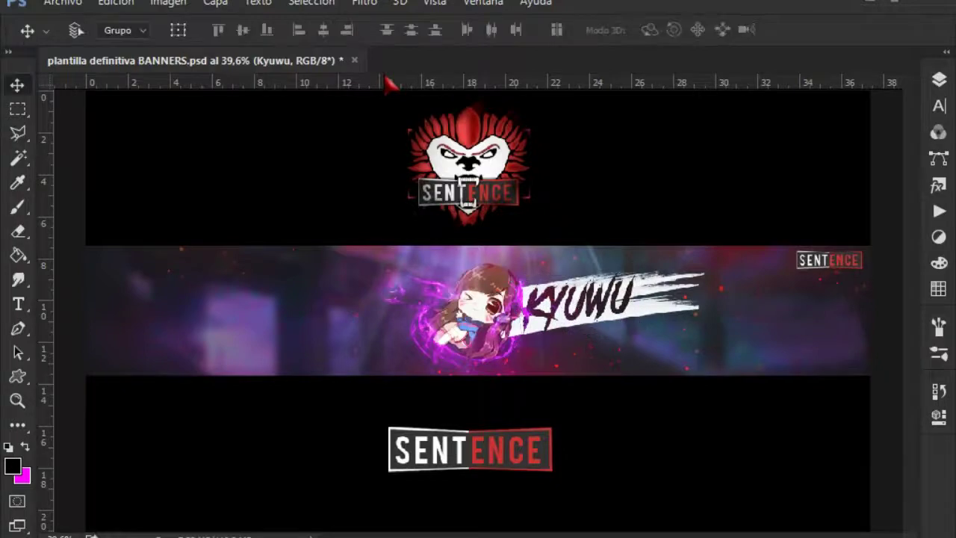
pyautogui.click(938, 106)
pyautogui.click(831, 100)
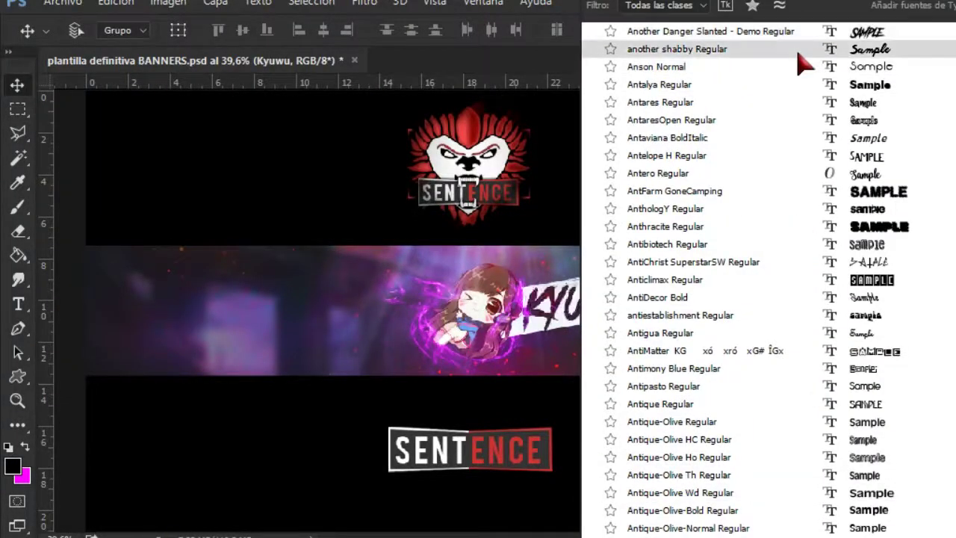
pyautogui.scroll(3, 804, 64)
pyautogui.scroll(4, 804, 63)
pyautogui.scroll(4, 804, 63)
pyautogui.scroll(5, 805, 64)
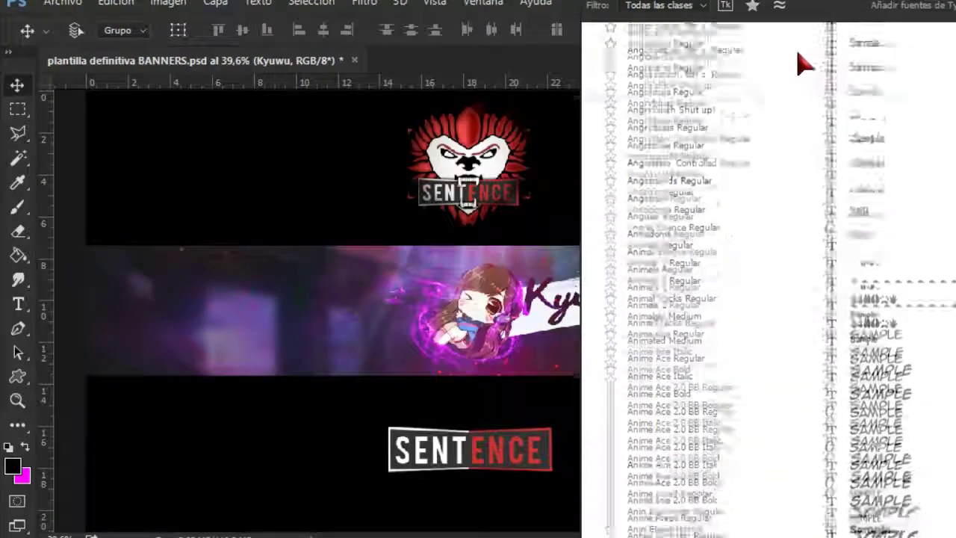
pyautogui.scroll(2, 804, 63)
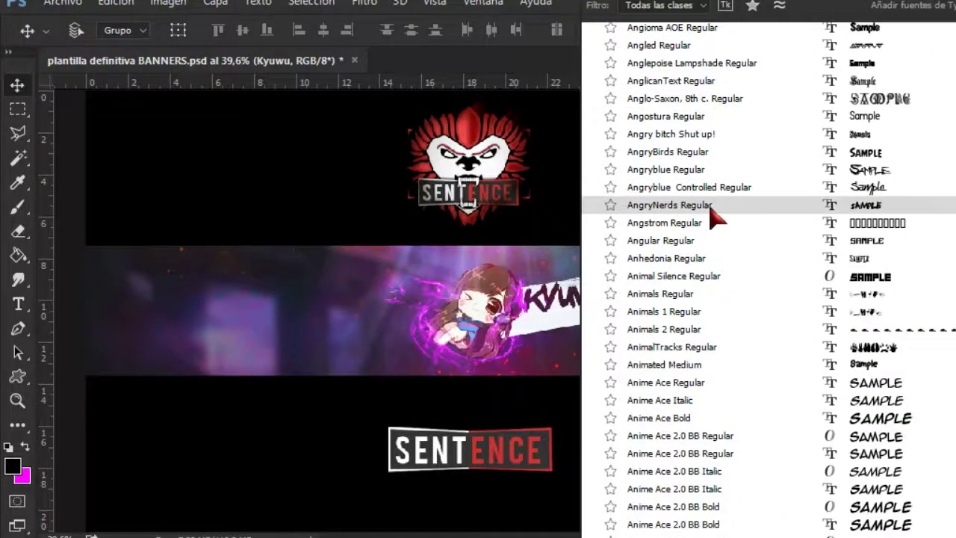
pyautogui.scroll(5, 873, 153)
pyautogui.scroll(5, 866, 153)
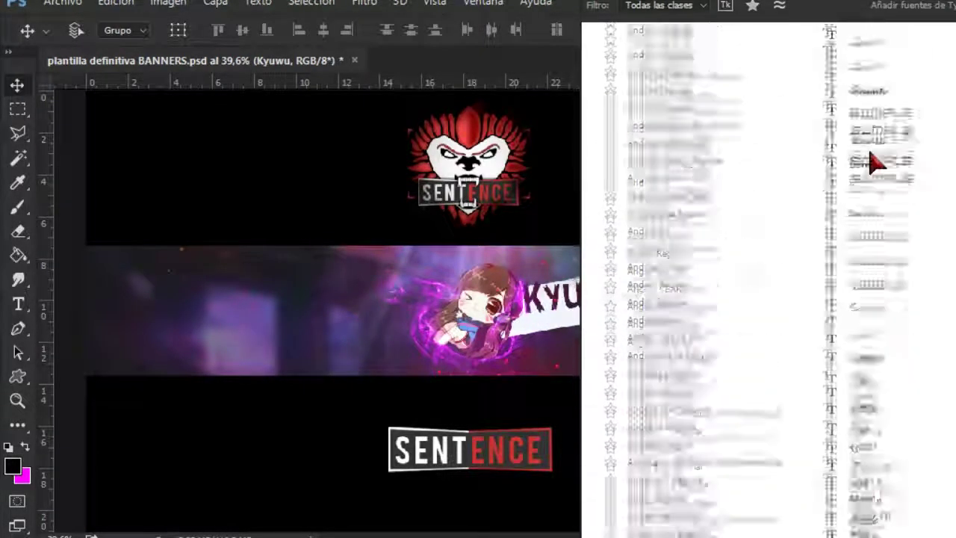
pyautogui.scroll(3, 877, 127)
pyautogui.scroll(2, 874, 217)
pyautogui.scroll(5, 874, 217)
pyautogui.scroll(4, 877, 215)
pyautogui.scroll(1, 885, 213)
pyautogui.click(882, 198)
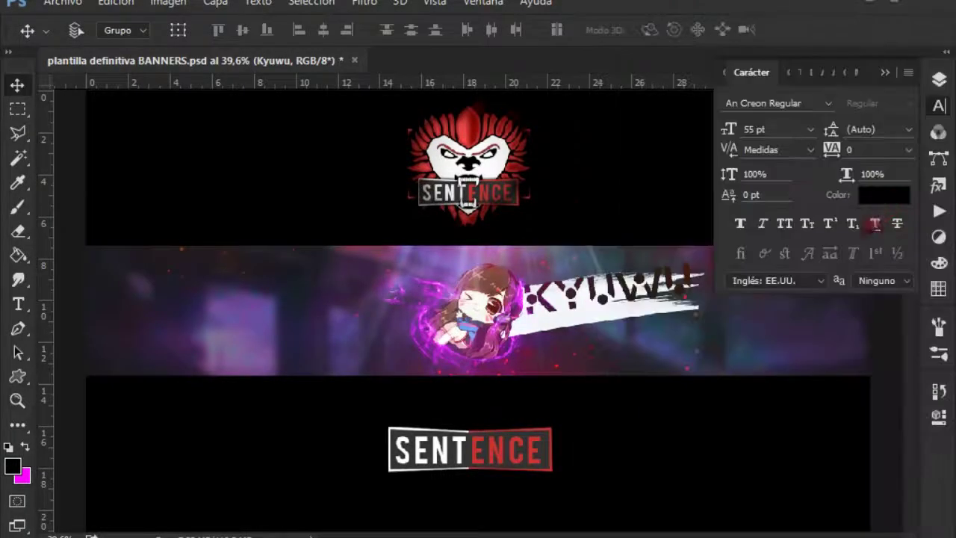
pyautogui.click(826, 103)
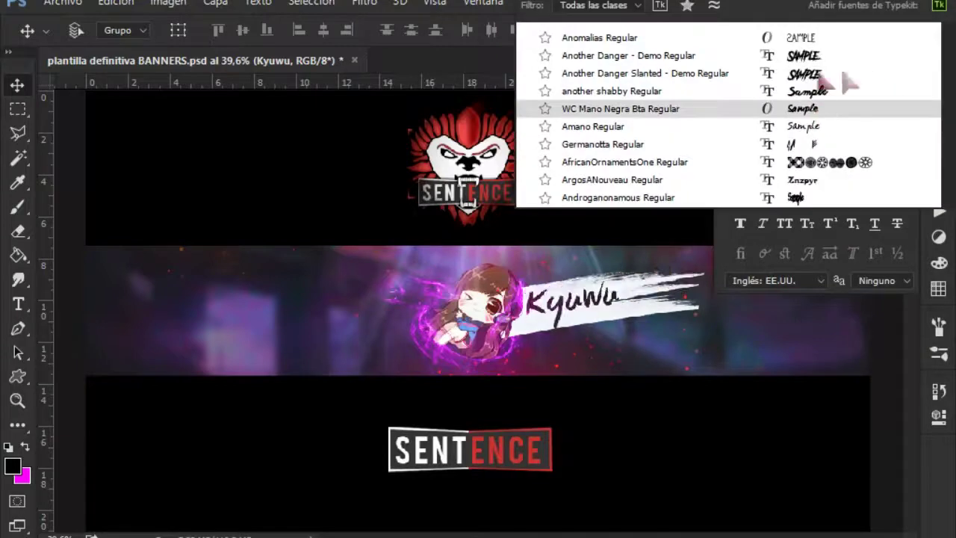
pyautogui.click(818, 79)
pyautogui.press('t')
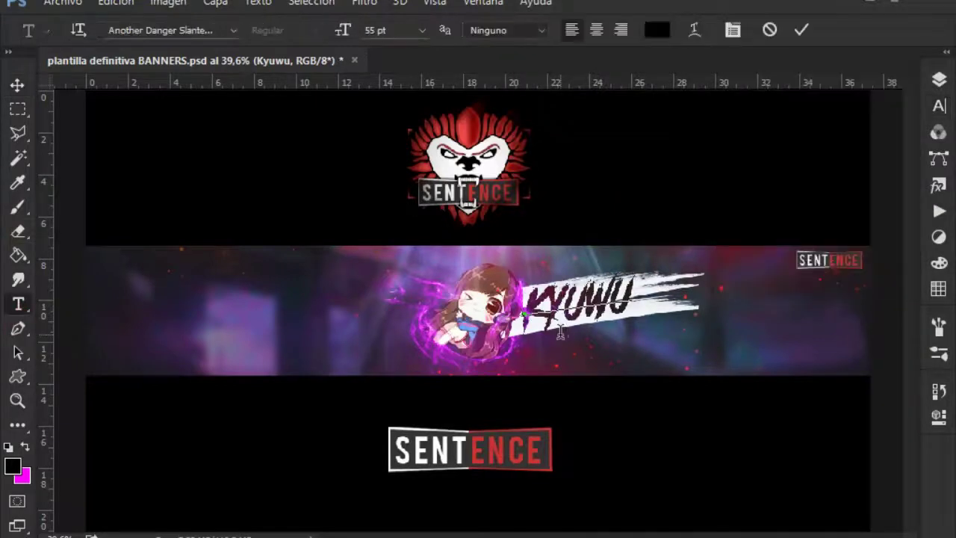
pyautogui.click(939, 80)
pyautogui.rightClick(811, 416)
pyautogui.press('Escape')
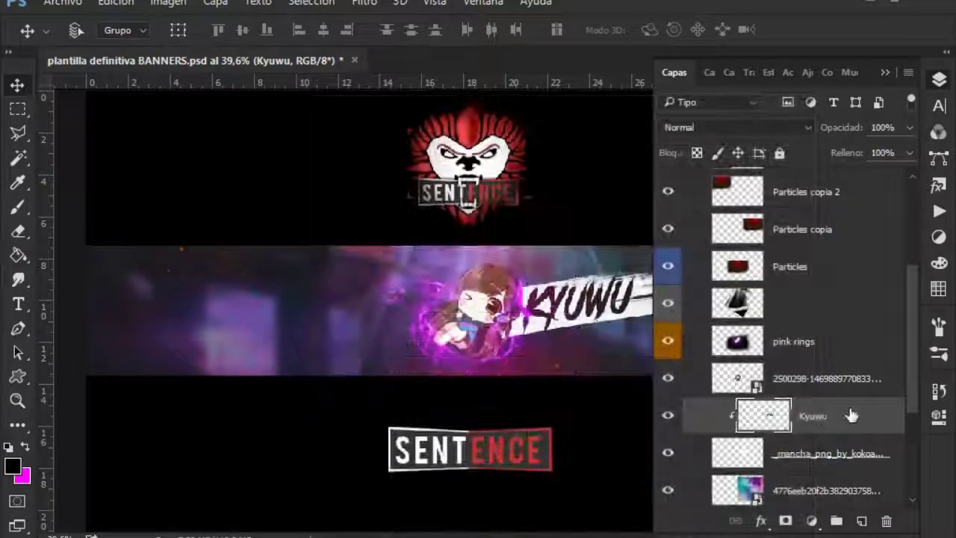
# - Add a magenta Color Overlay with a changed blend mode to the Kyuwu layer
pyautogui.doubleClick(851, 412)
pyautogui.click(171, 280)
pyautogui.click(589, 90)
pyautogui.click(692, 124)
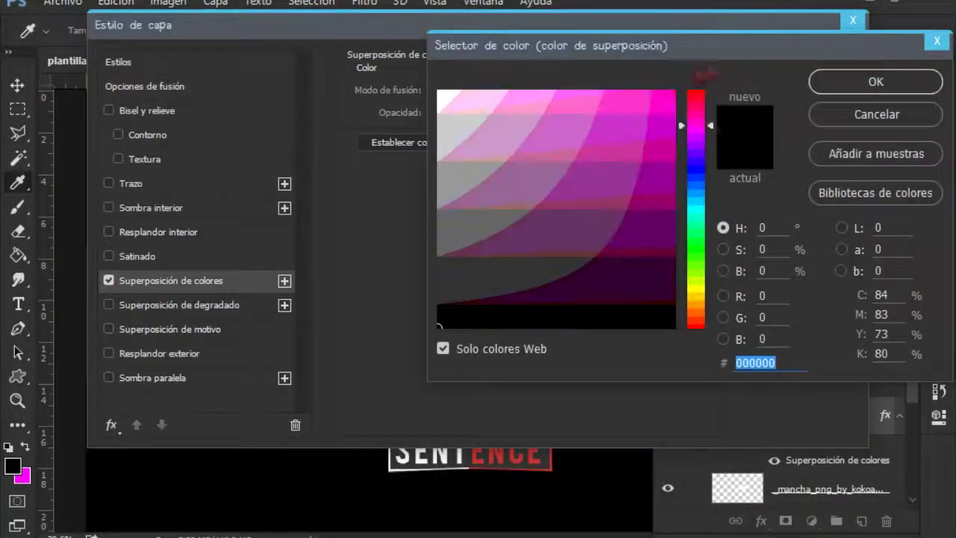
pyautogui.click(864, 62)
pyautogui.click(395, 342)
pyautogui.click(422, 313)
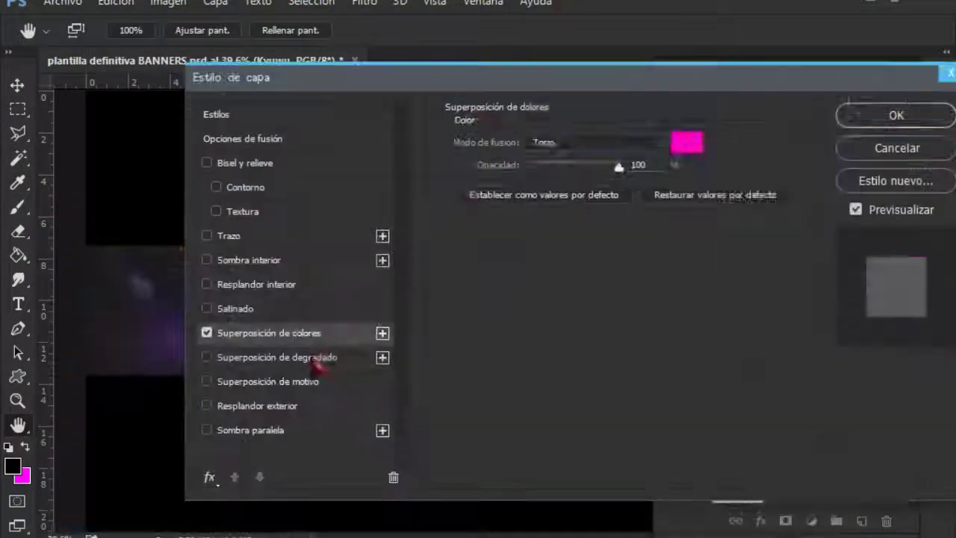
# - Add a Gradient Overlay running from magenta to dark purple 3b0032
pyautogui.click(266, 356)
pyautogui.click(575, 182)
pyautogui.doubleClick(26, 309)
pyautogui.click(695, 124)
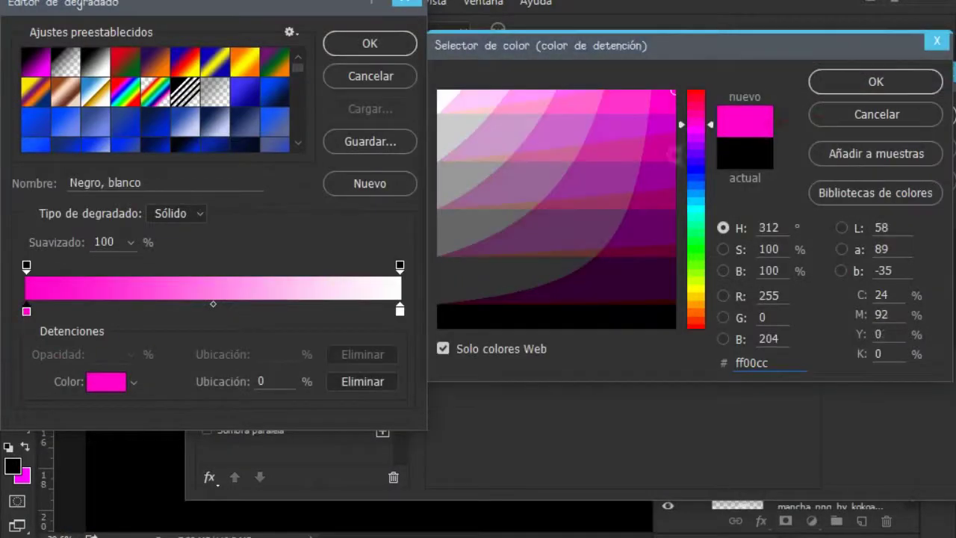
pyautogui.press('Return')
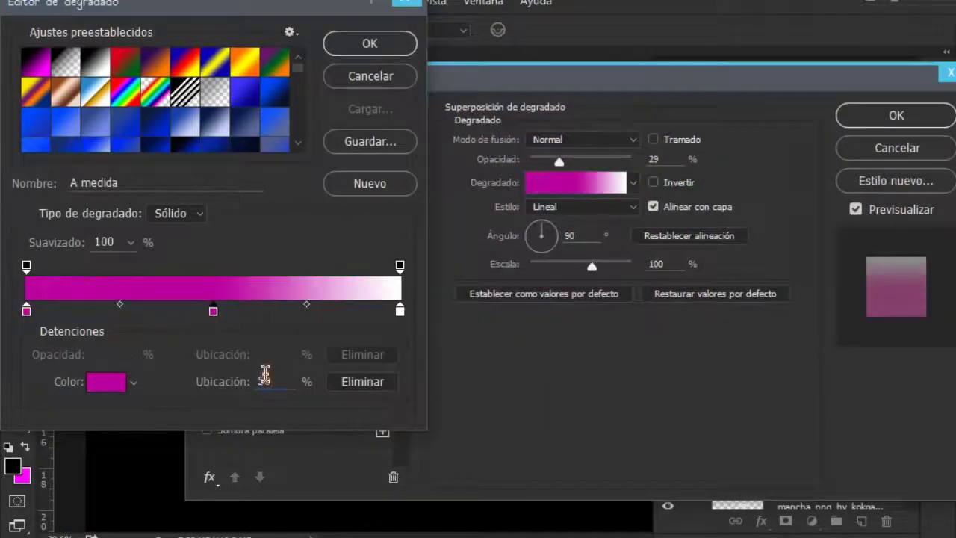
pyautogui.click(112, 382)
pyautogui.click(399, 309)
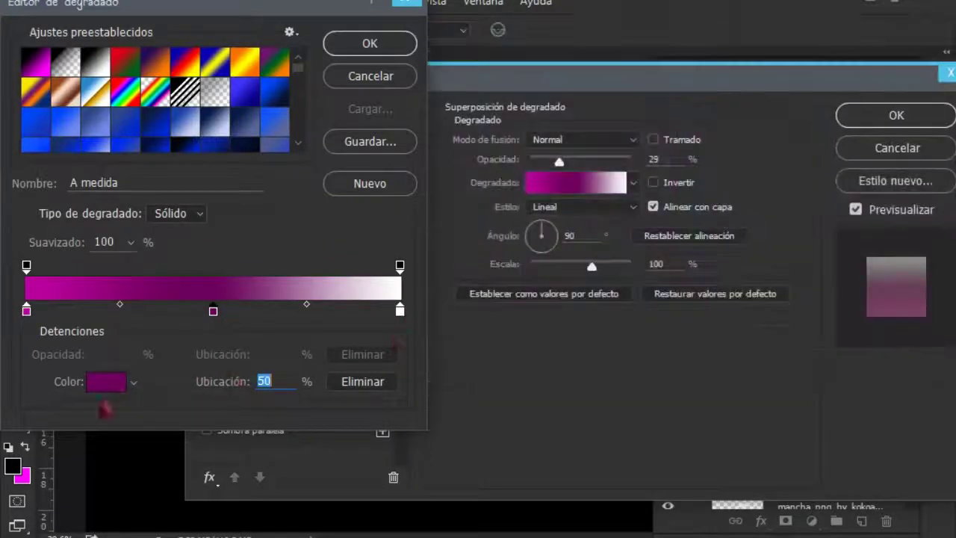
pyautogui.write('3b0032')
pyautogui.click(876, 81)
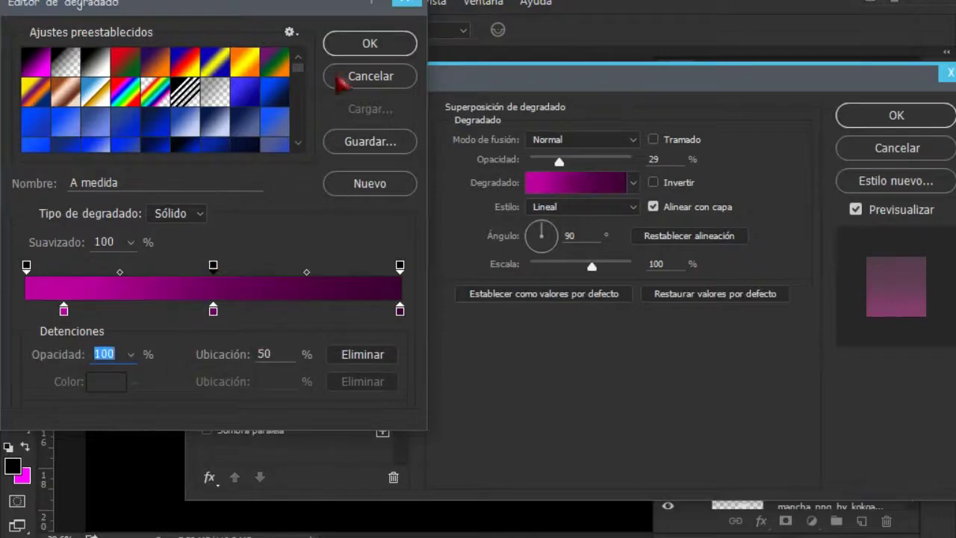
pyautogui.click(385, 46)
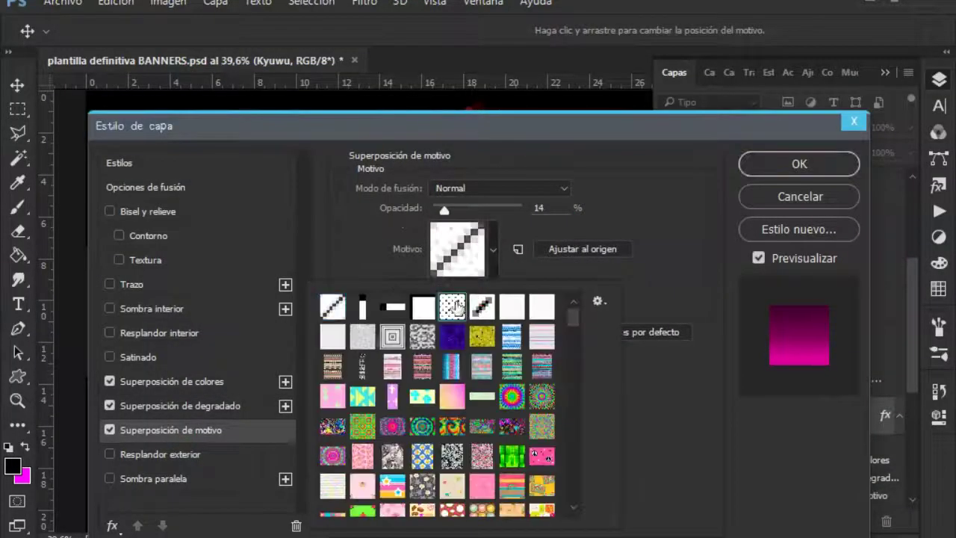
# - Give the Kyuwu text a dotted Pattern Overlay
pyautogui.click(447, 41)
pyautogui.click(273, 429)
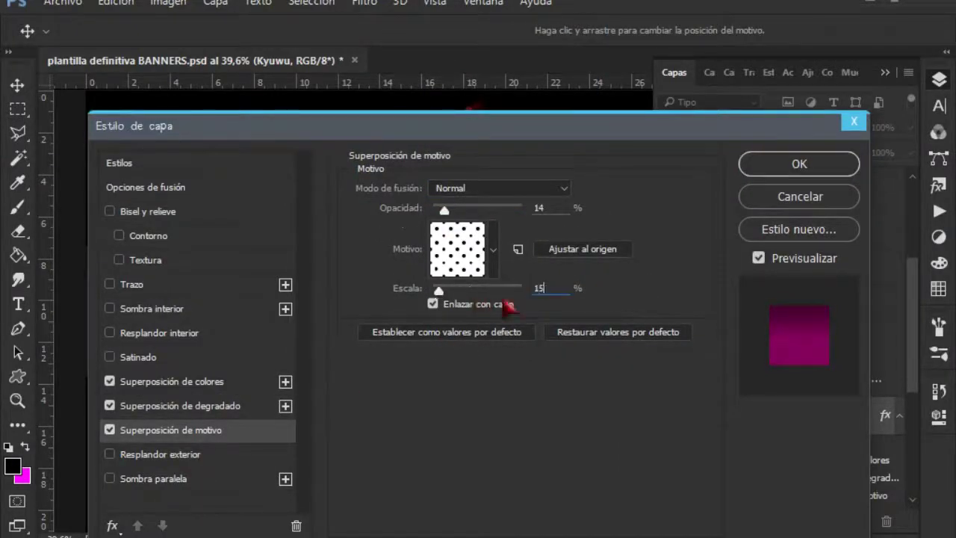
pyautogui.write('0')
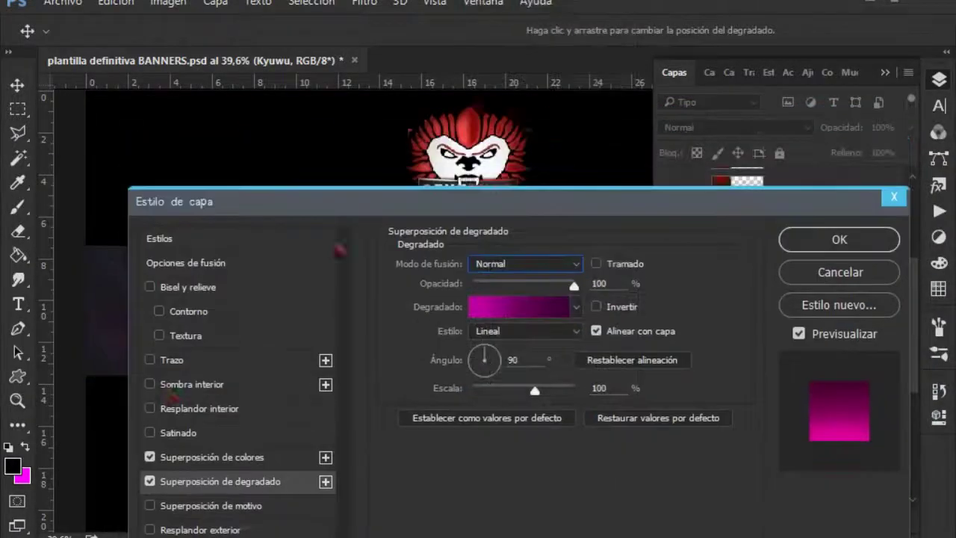
# - Add a white 35% Trama inner glow and a black 20 px outer glow, then apply the style
pyautogui.click(177, 391)
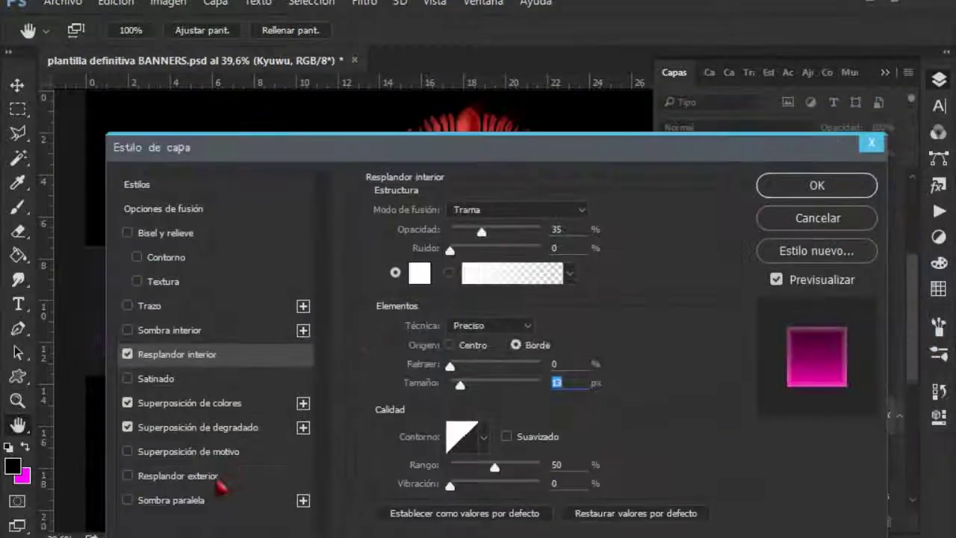
pyautogui.click(217, 481)
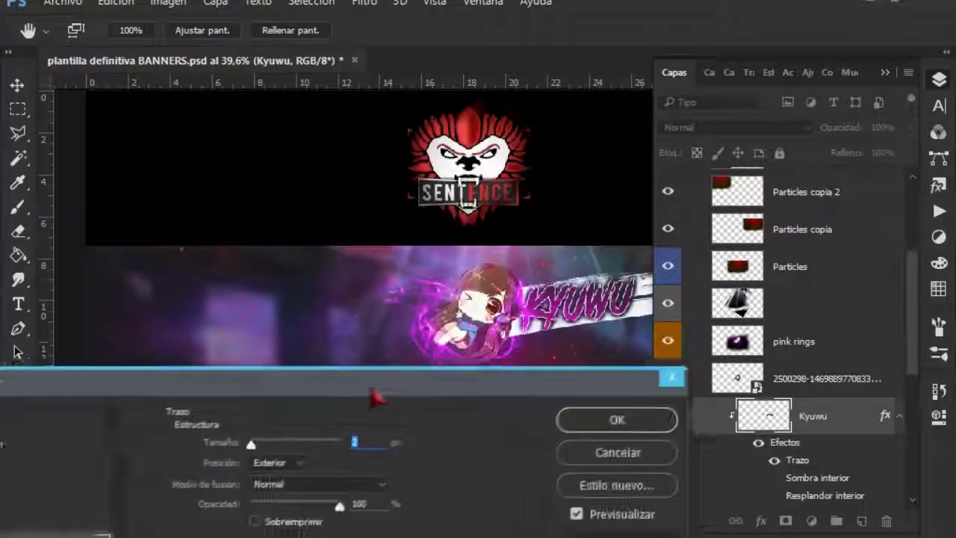
pyautogui.moveTo(371, 390); pyautogui.dragTo(428, 229)
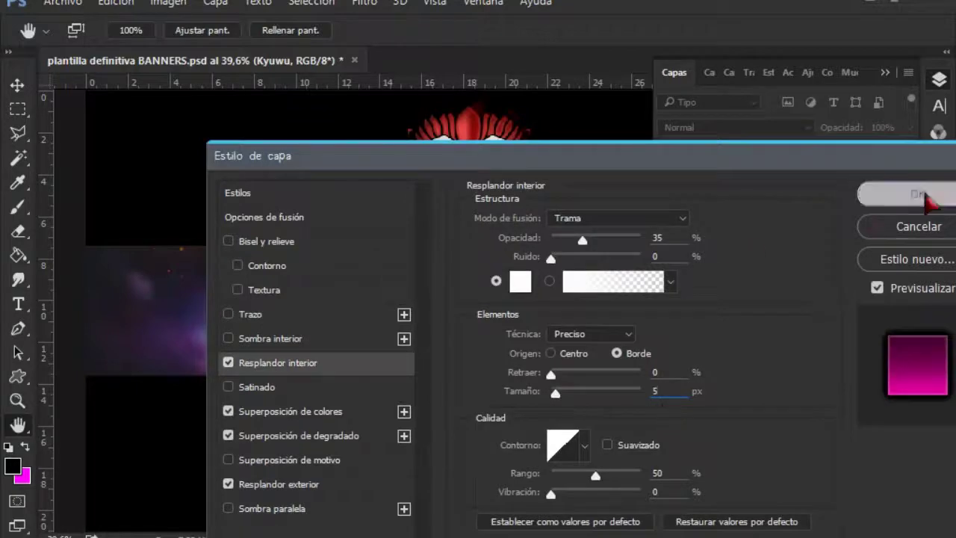
pyautogui.click(923, 196)
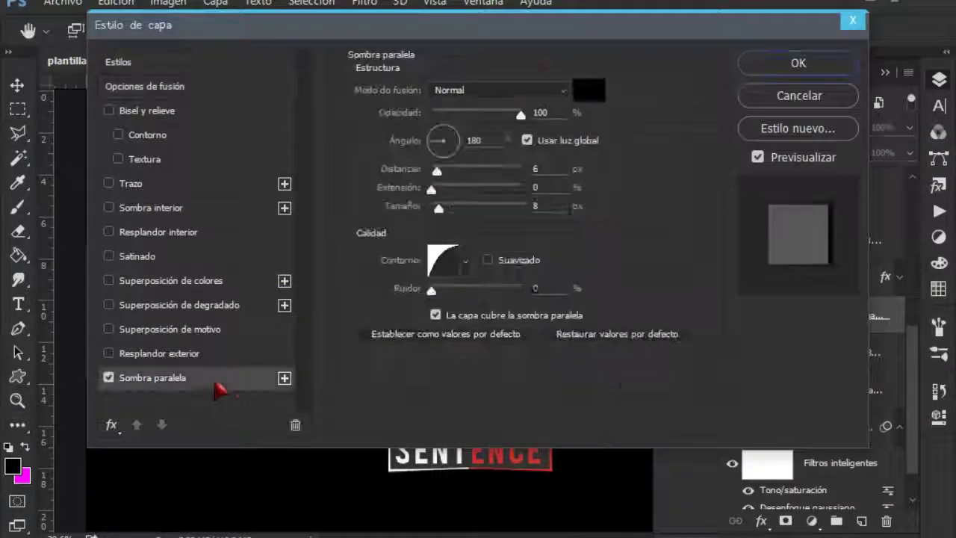